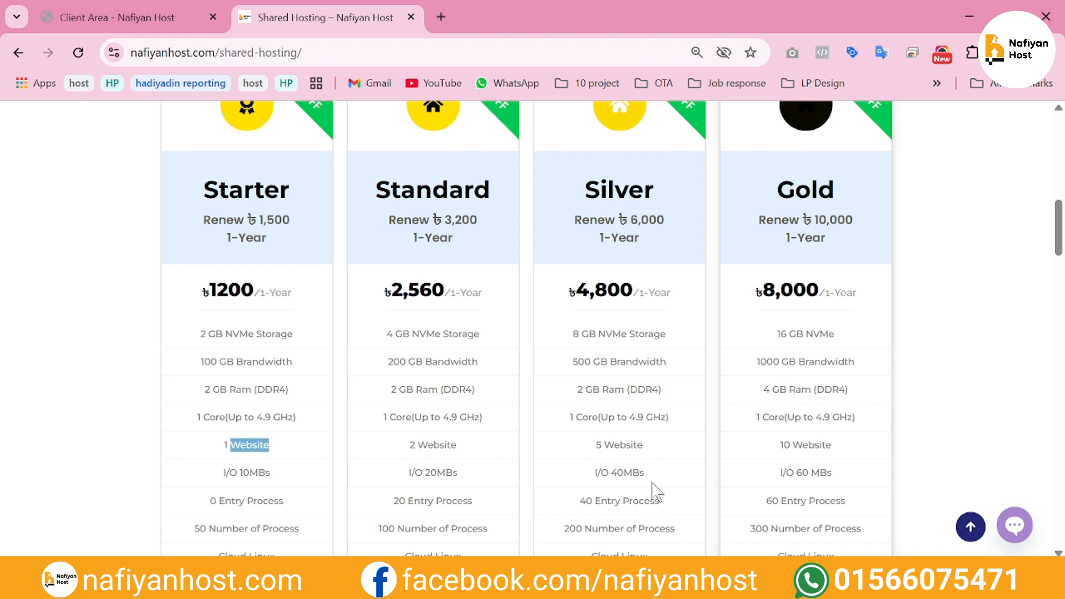
Compare the number of websites allowed in the Starter and Standard shared hosting plans
left_click(249, 446)
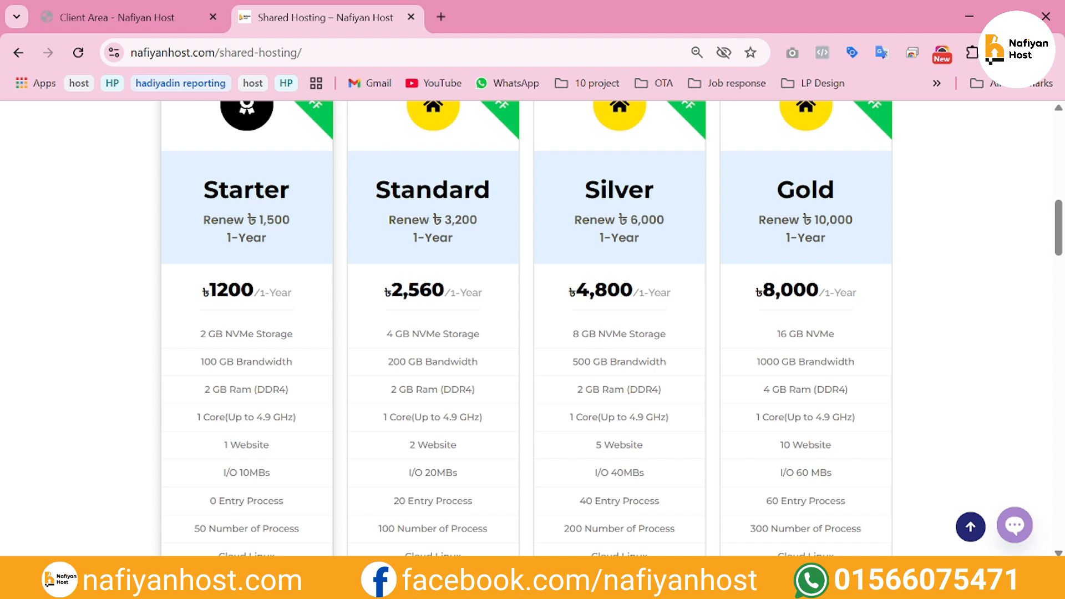
triple_click(249, 445)
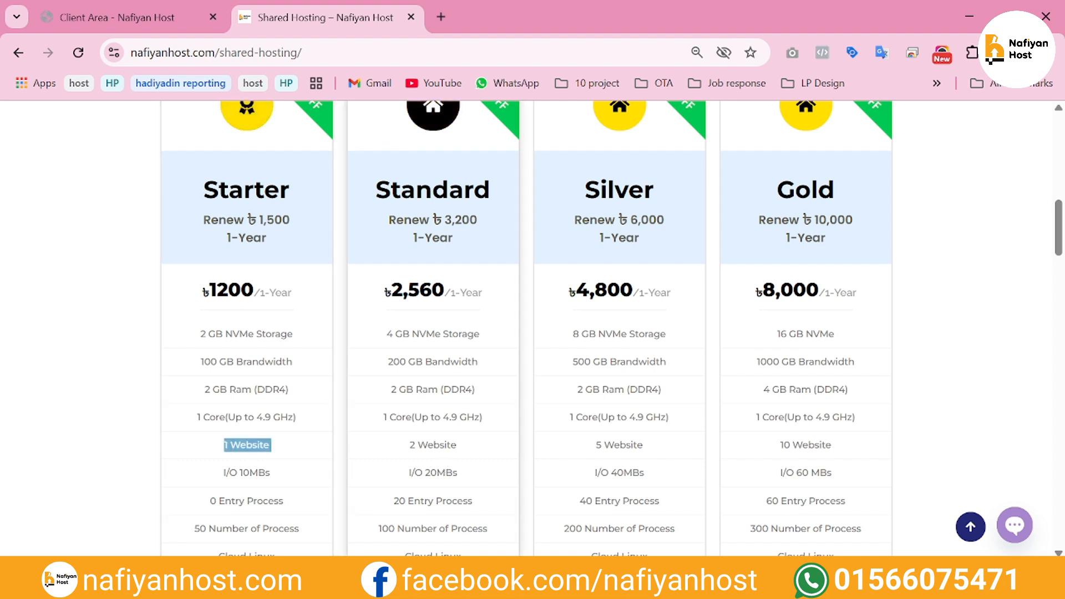
triple_click(437, 445)
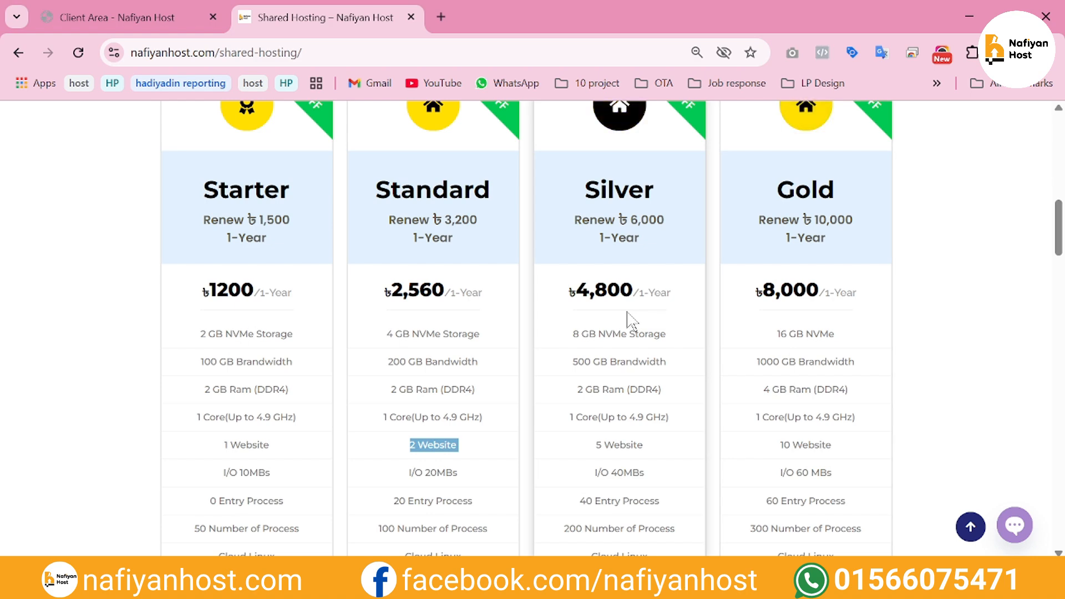
Switch to the client area and open the list of registered domains
left_click(196, 10)
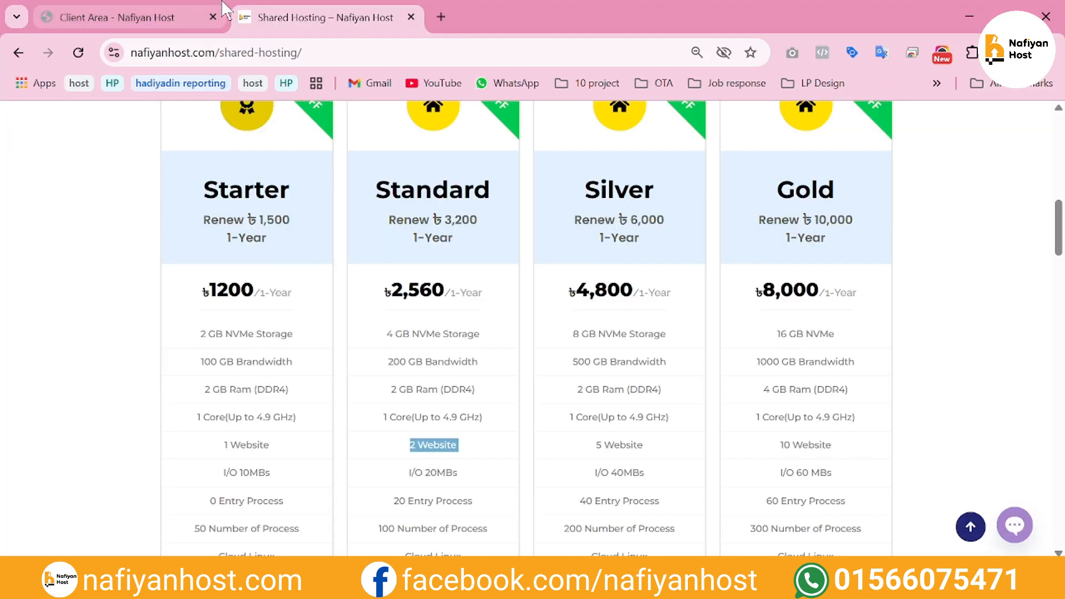
left_click(179, 3)
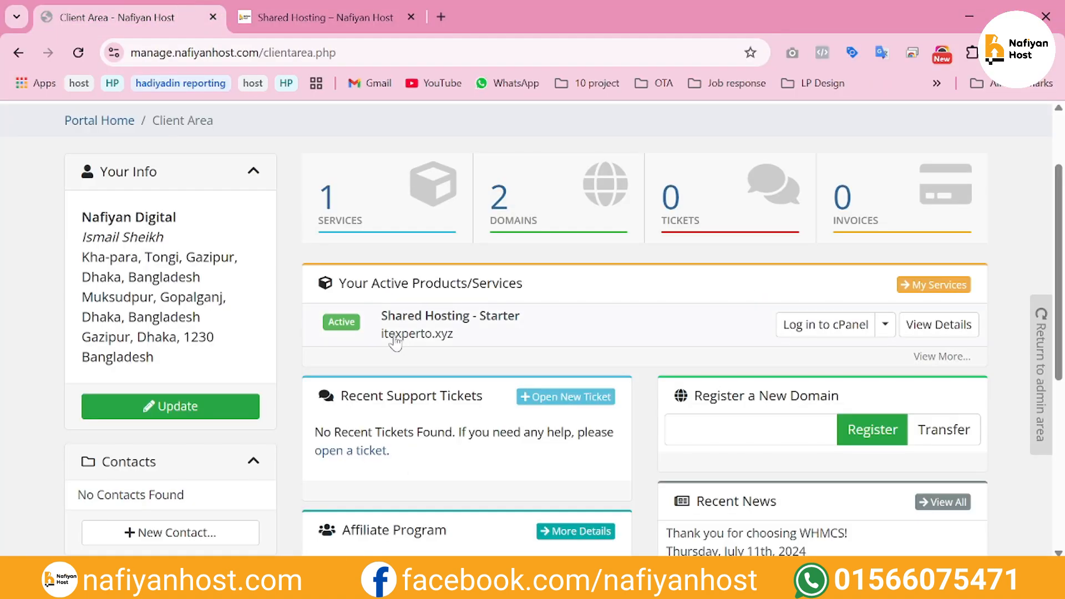
left_click(531, 199)
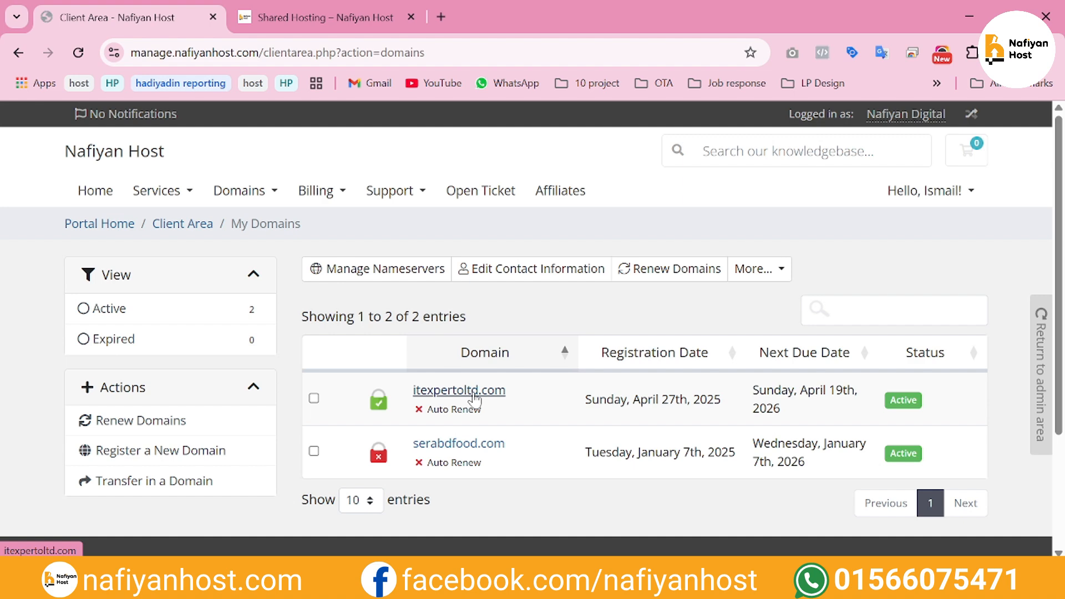
Revisit the top of the Shared Hosting page, and go back to the client area
left_click(313, 18)
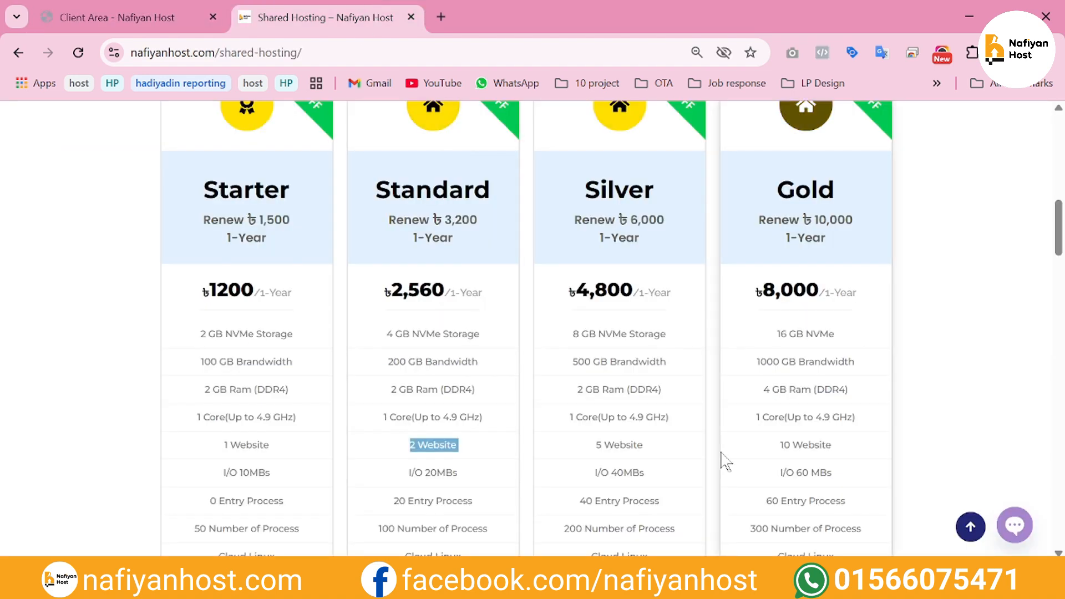
scroll(719, 450, "up", 9)
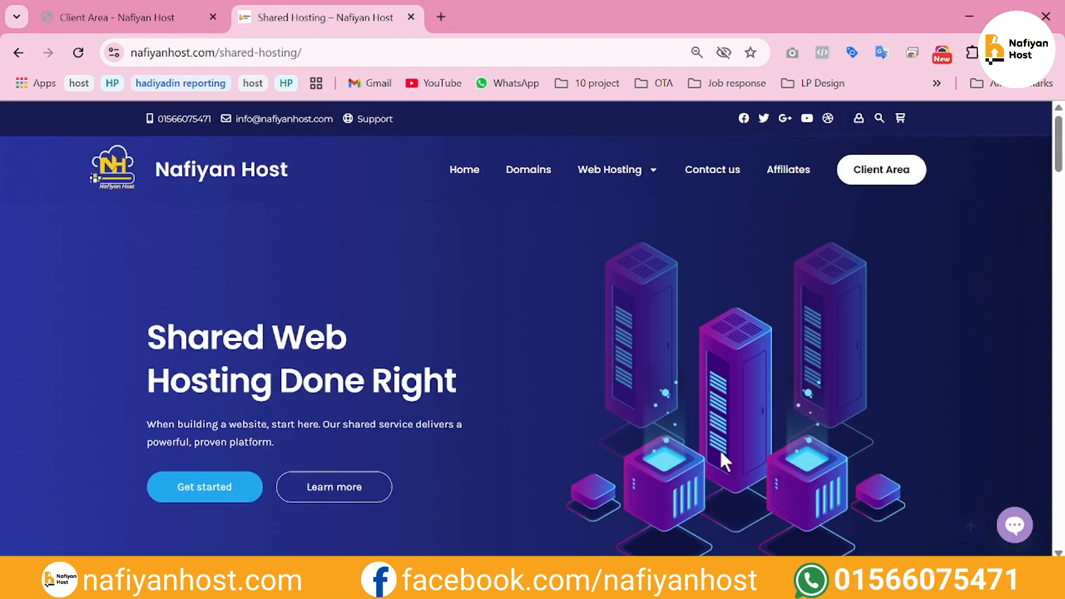
left_click(103, 9)
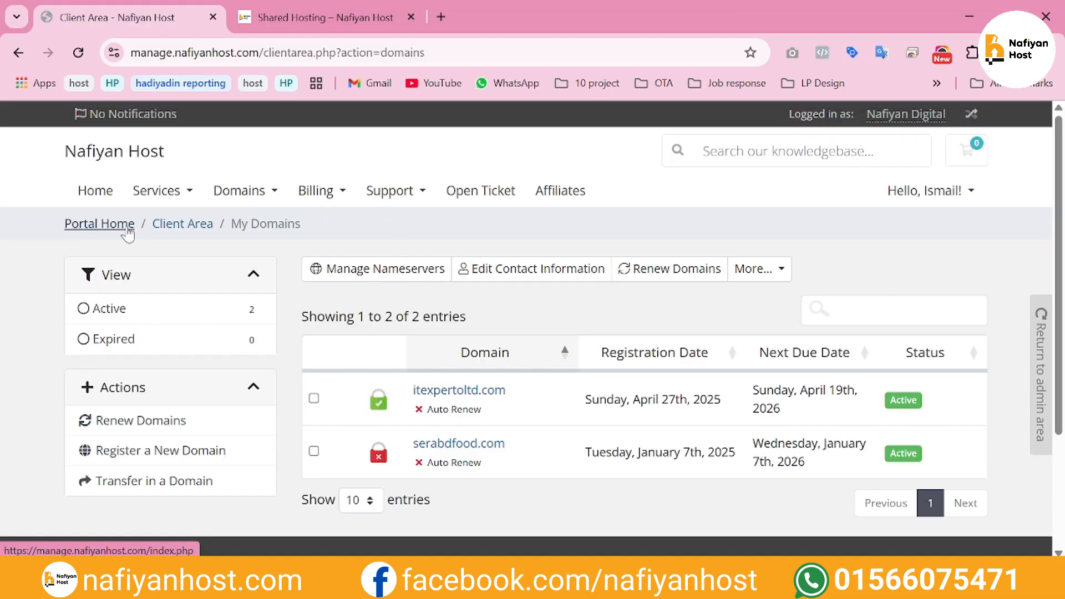
Go back to the client area home, check the active hosting service, and reopen the domain list
left_click(125, 228)
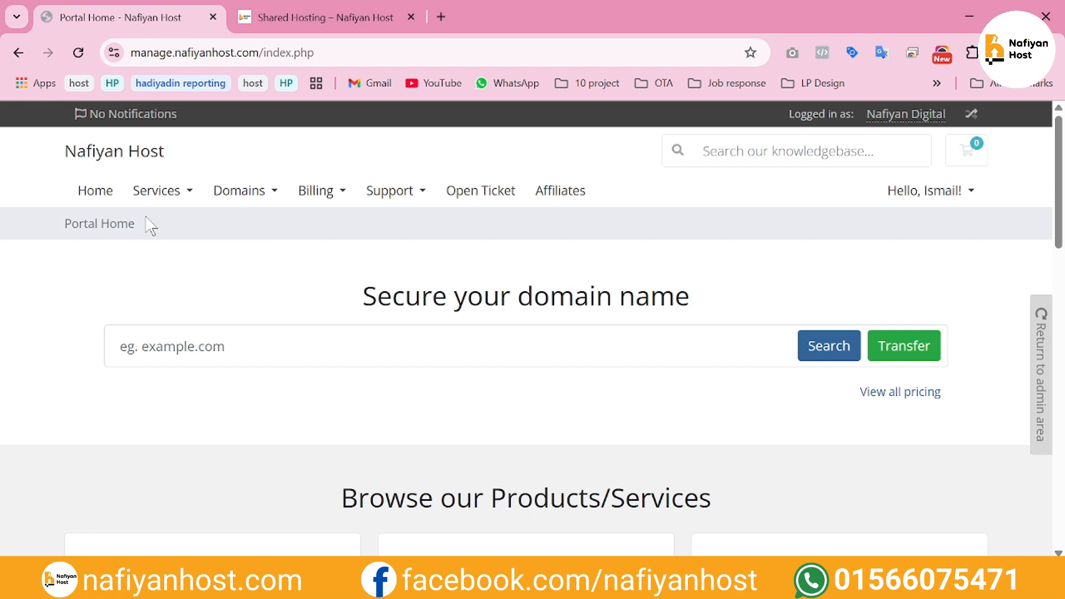
left_click(116, 192)
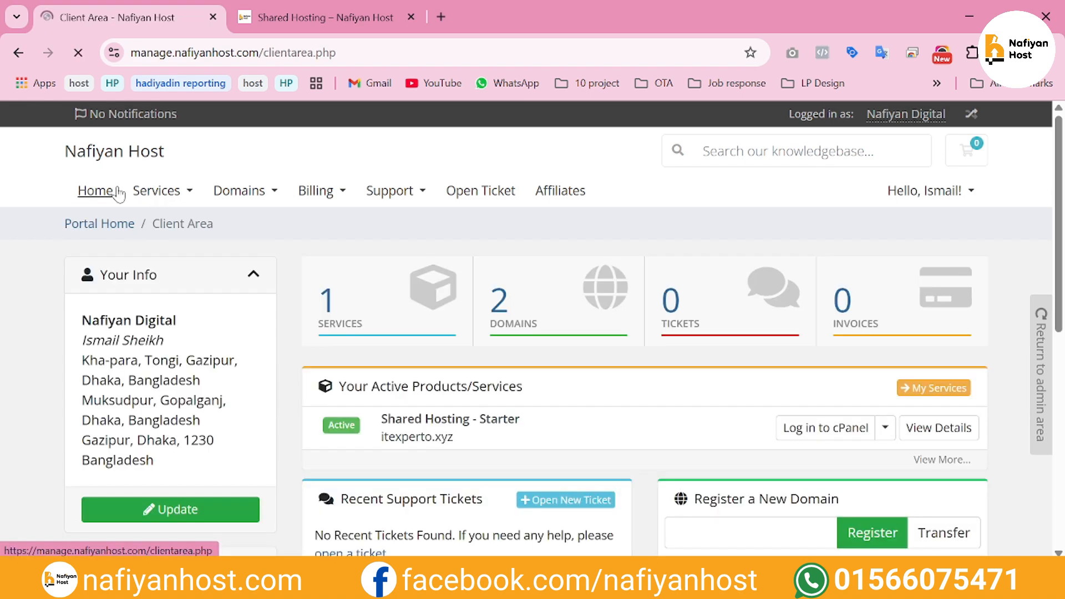
scroll(441, 277, "down", 2)
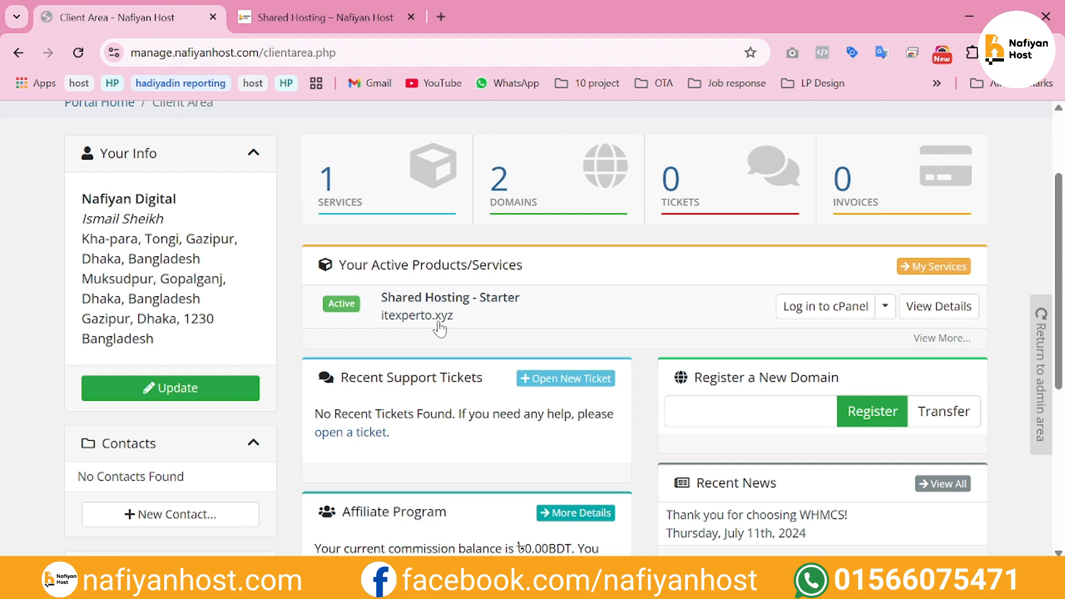
left_click(528, 205)
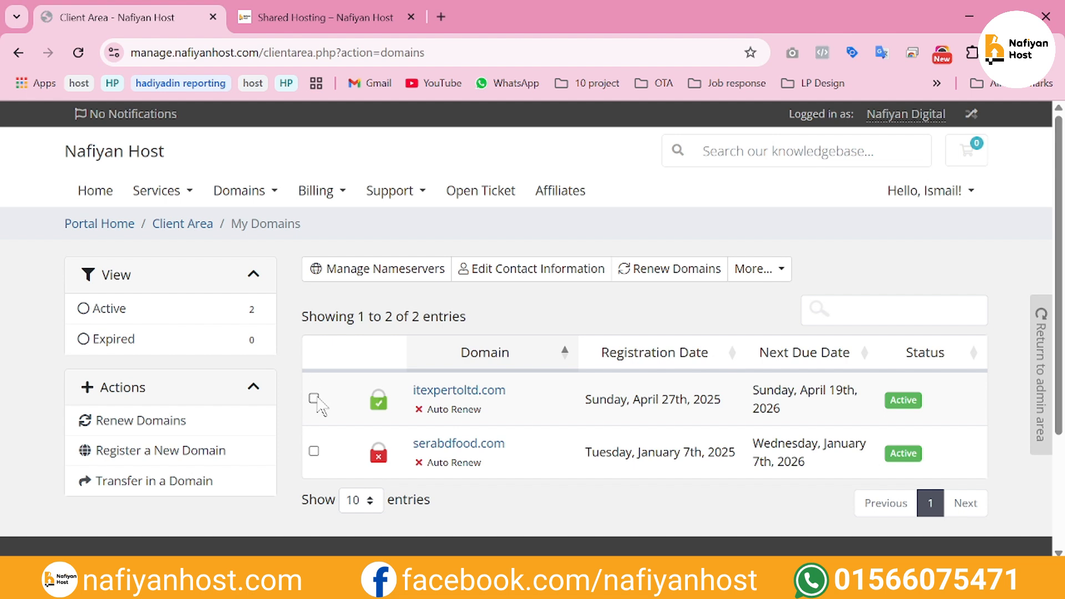
Open the nameserver settings of the domain itexpertoltd.com
left_click(314, 398)
left_click(524, 405)
left_click(140, 367)
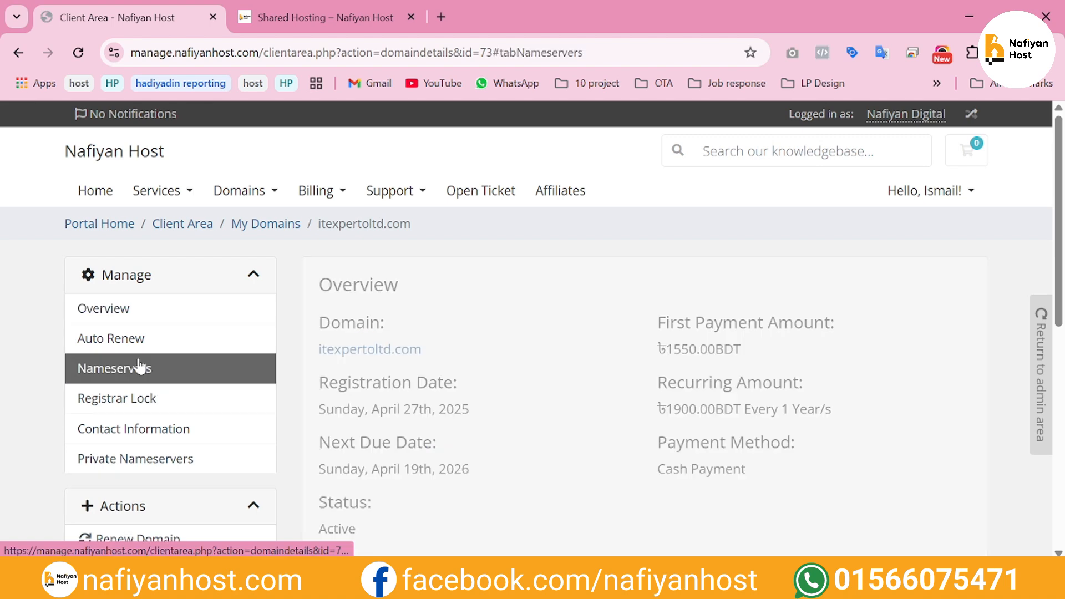
Switch to custom nameservers, set Nameserver 1 to nd1.nafiyanhost.com and Nameserver 2 to nd2.nafiyanhost.com, and save the change
scroll(461, 364, "down", 2)
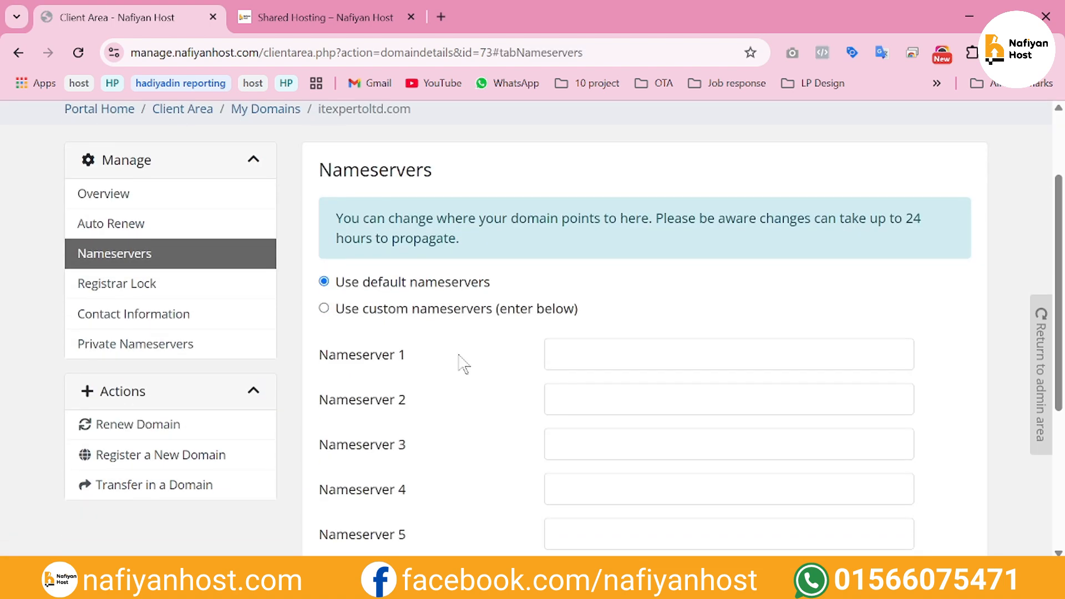
left_click(448, 305)
left_click(644, 354)
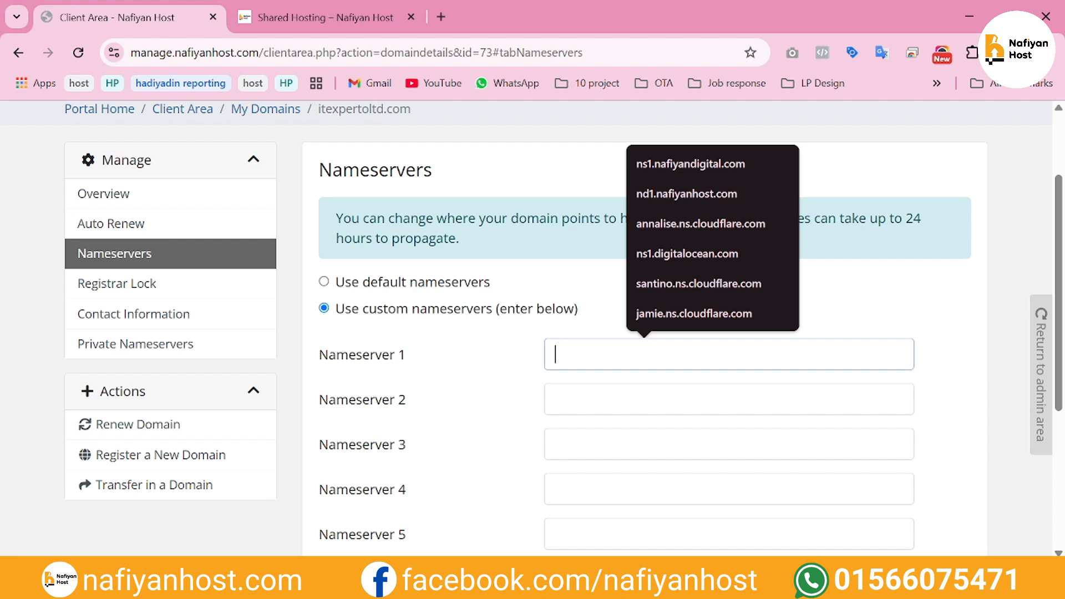
left_click(721, 193)
left_click(555, 399)
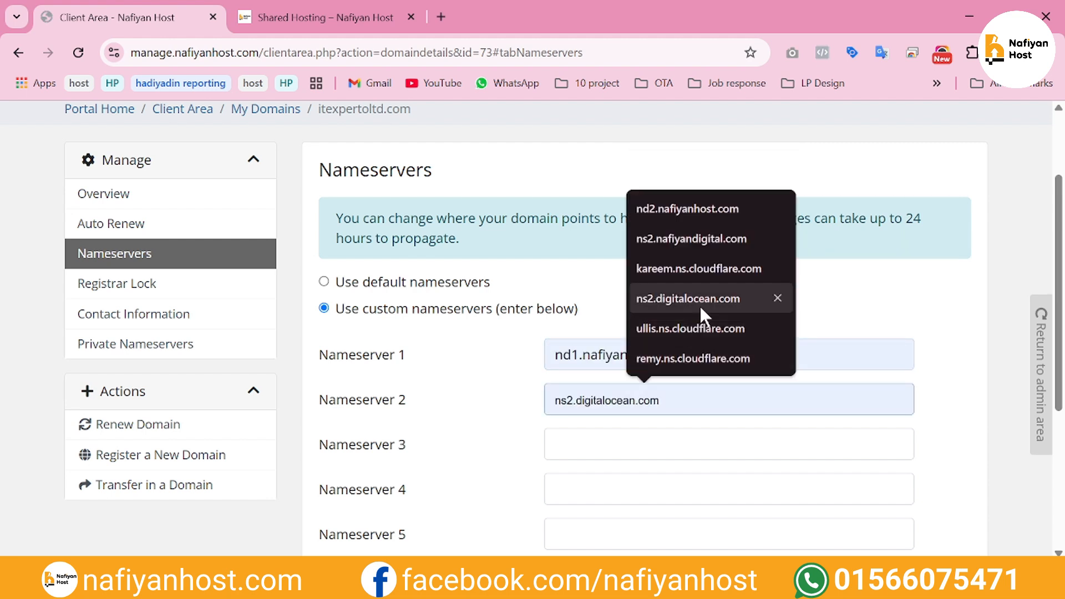
left_click(690, 213)
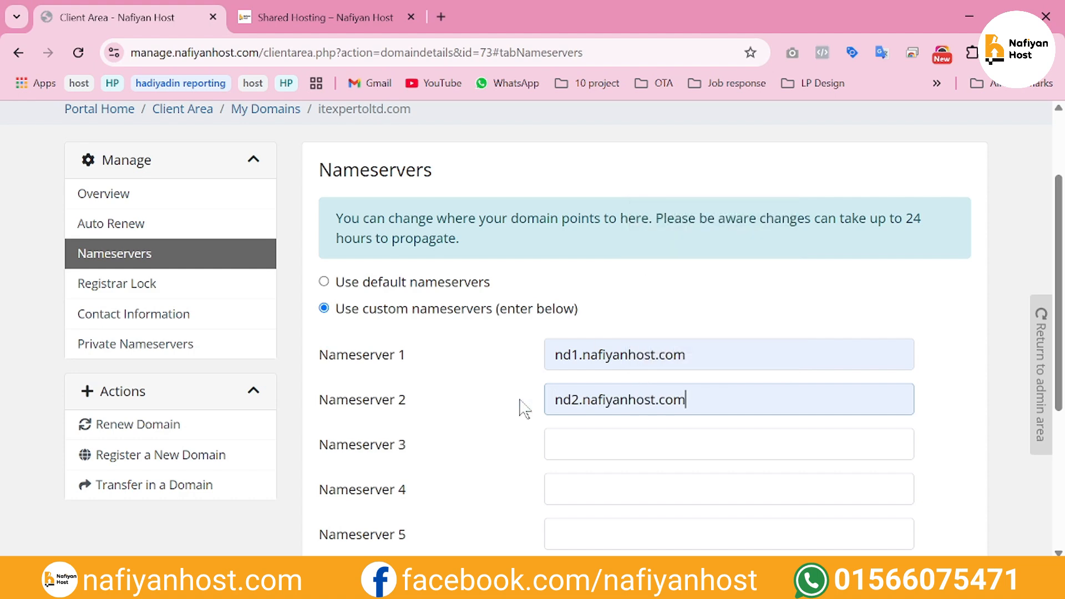
scroll(518, 408, "down", 4)
left_click(625, 379)
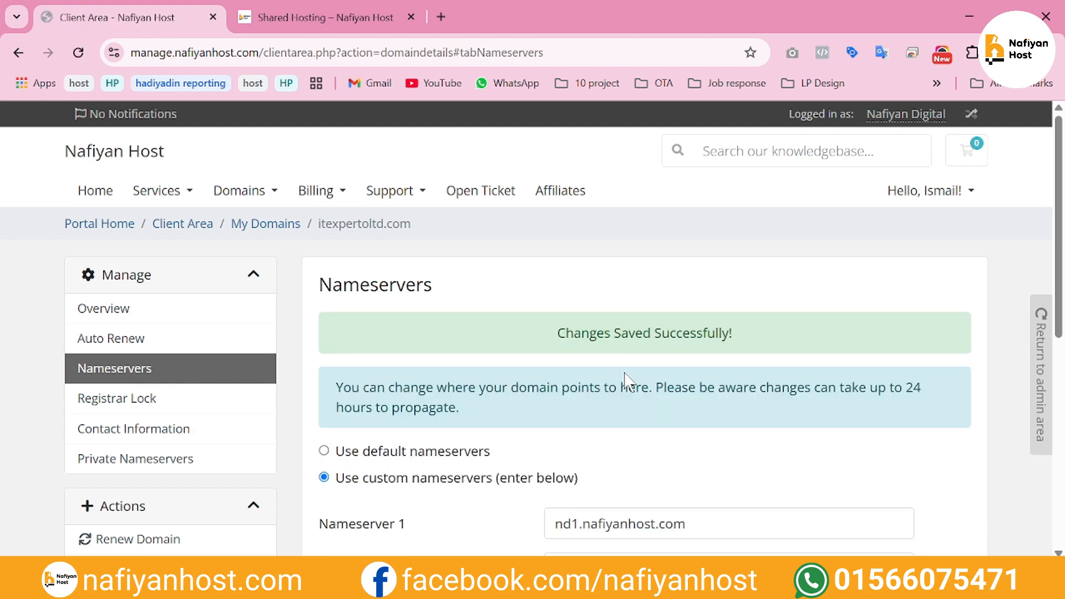
scroll(627, 383, "down", 2)
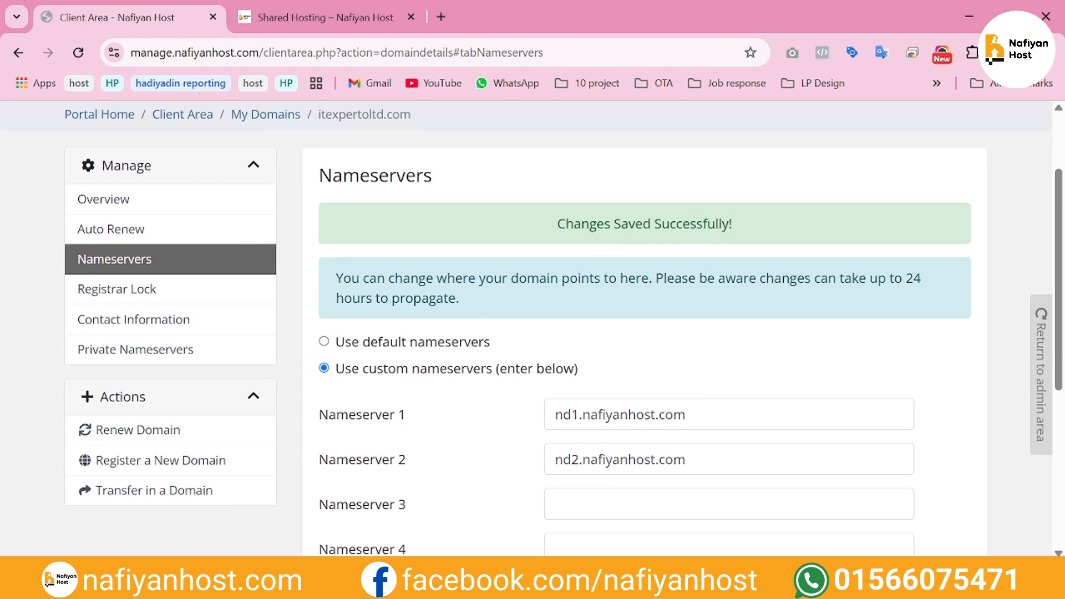
Open the whois.com website in a new browser tab
left_click(441, 7)
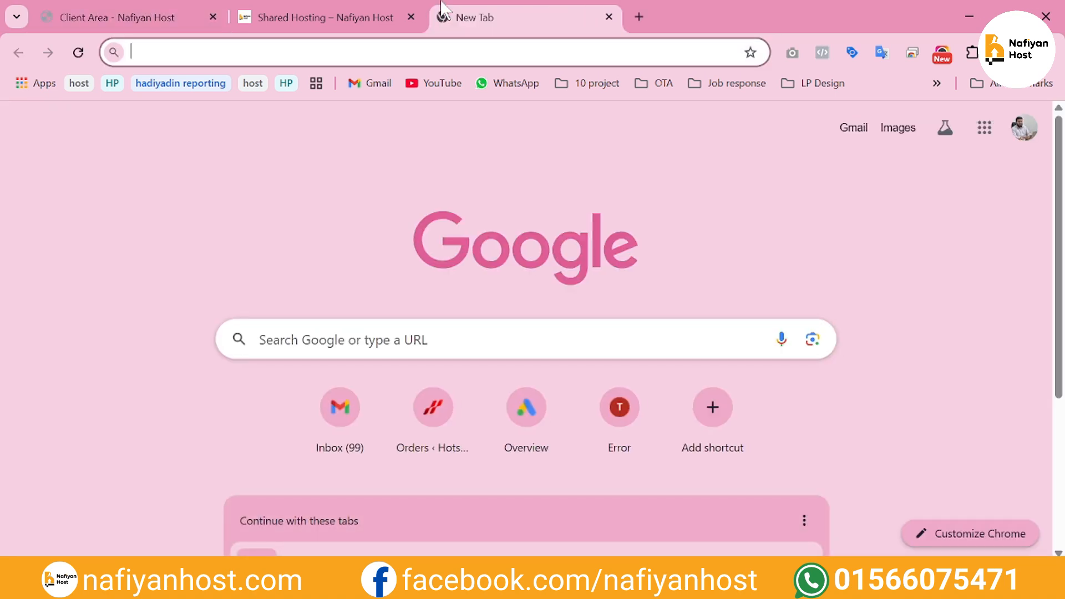
type("who")
key("Return")
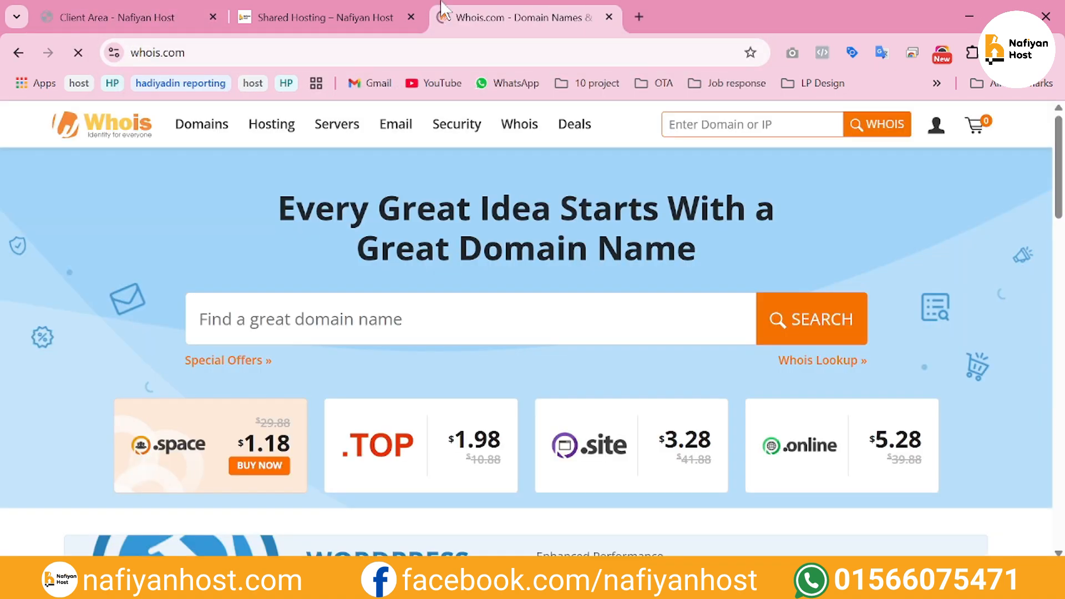
Return to the client area and copy the domain name from the nameserver page's breadcrumb
left_click(351, 3)
left_click(207, 4)
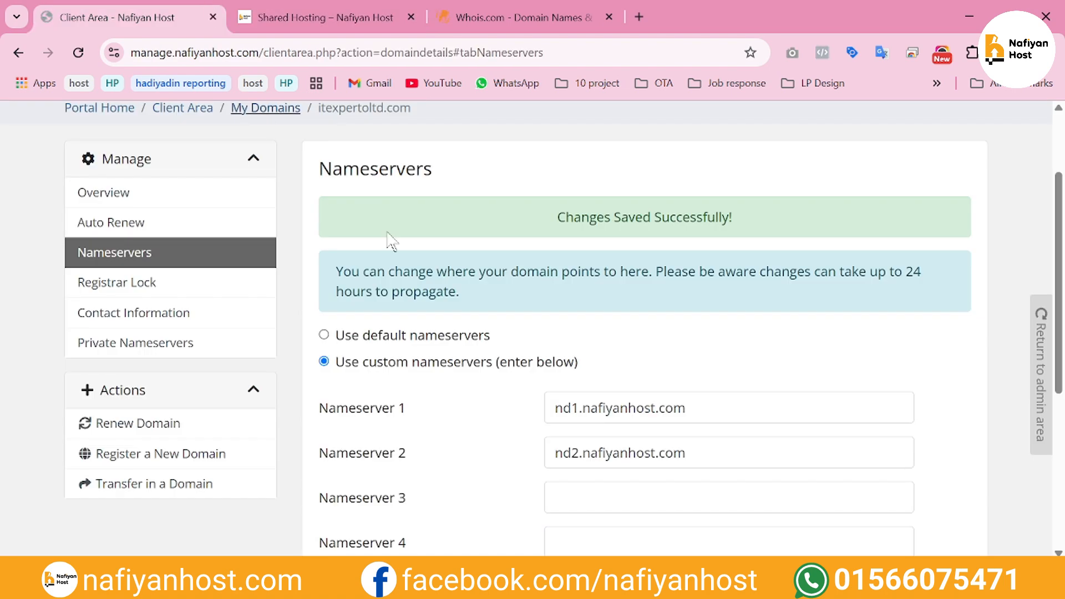
scroll(392, 241, "up", 2)
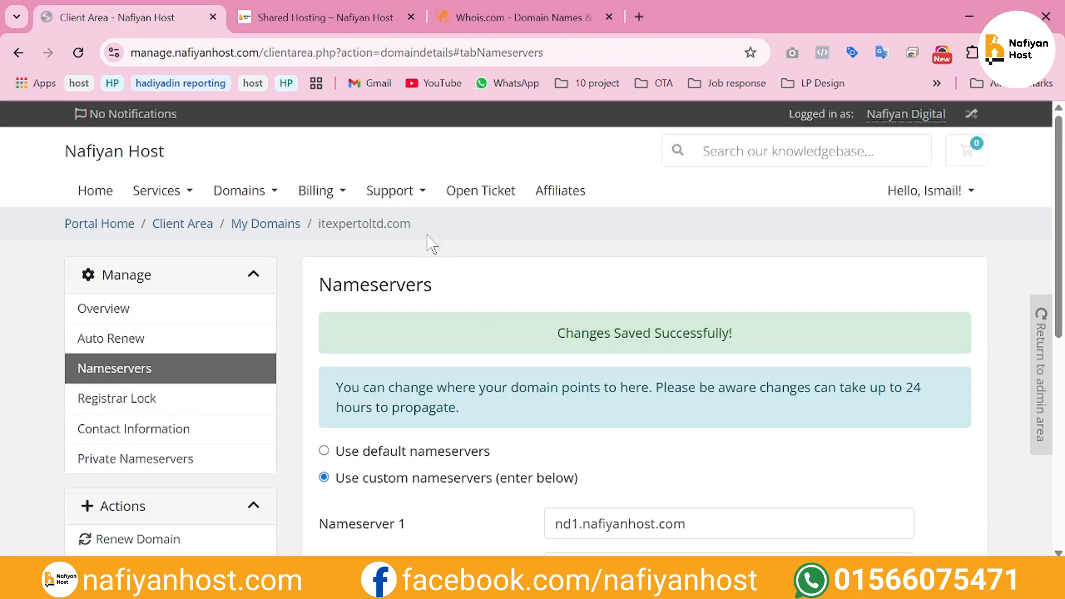
mouse_move(425, 231)
left_mouse_down()
mouse_move(363, 224)
mouse_move(425, 220)
left_mouse_up()
left_click_drag(318, 224, 399, 225)
key("ctrl+c")
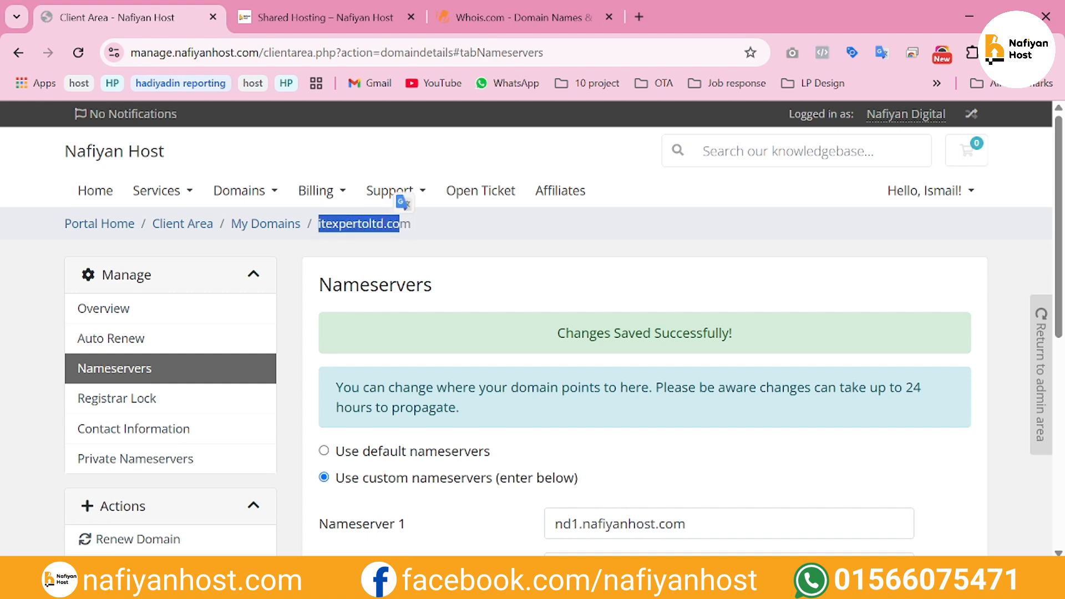
Look up itexpertoltd.co on whois.com using the copied text
left_click(515, 17)
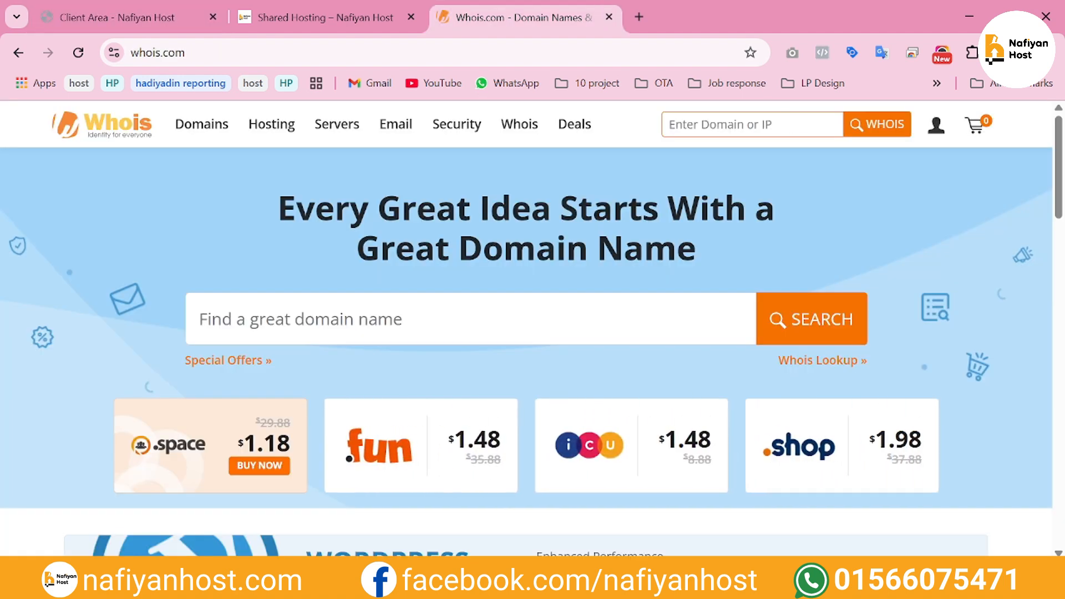
left_click(752, 124)
key("ctrl+v")
key("Return")
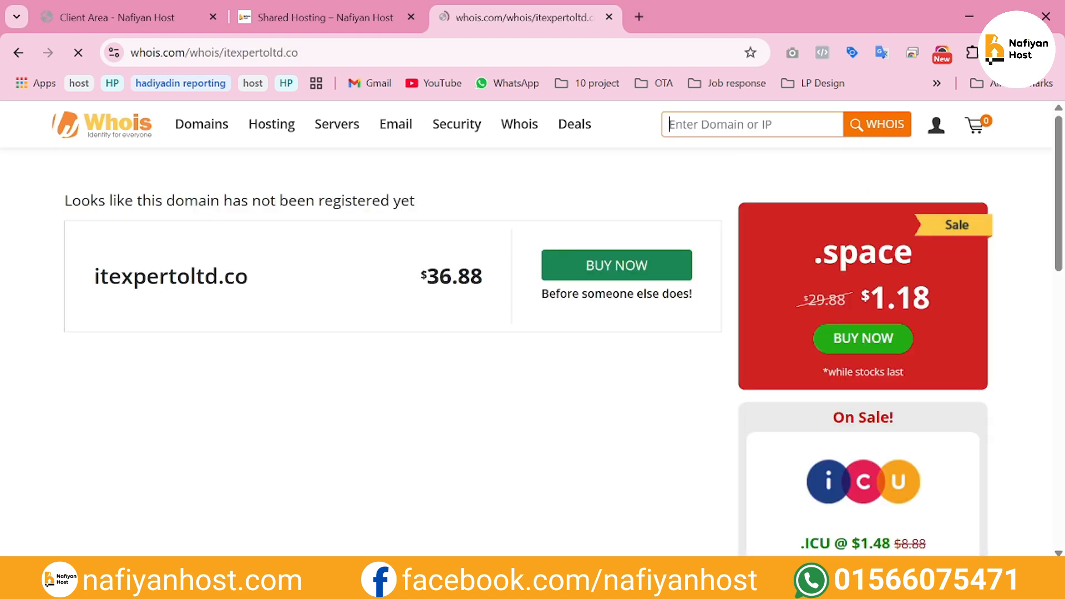
Look up itexpertoltd.com on whois.com and check the name servers in its domain information
key("ctrl+v")
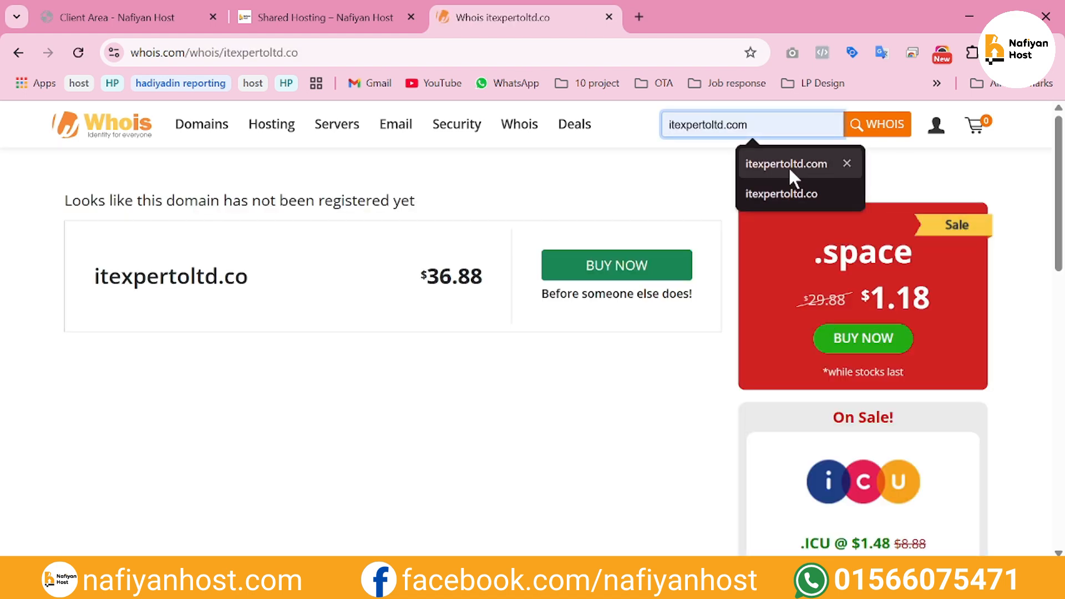
left_click(788, 166)
left_click(884, 125)
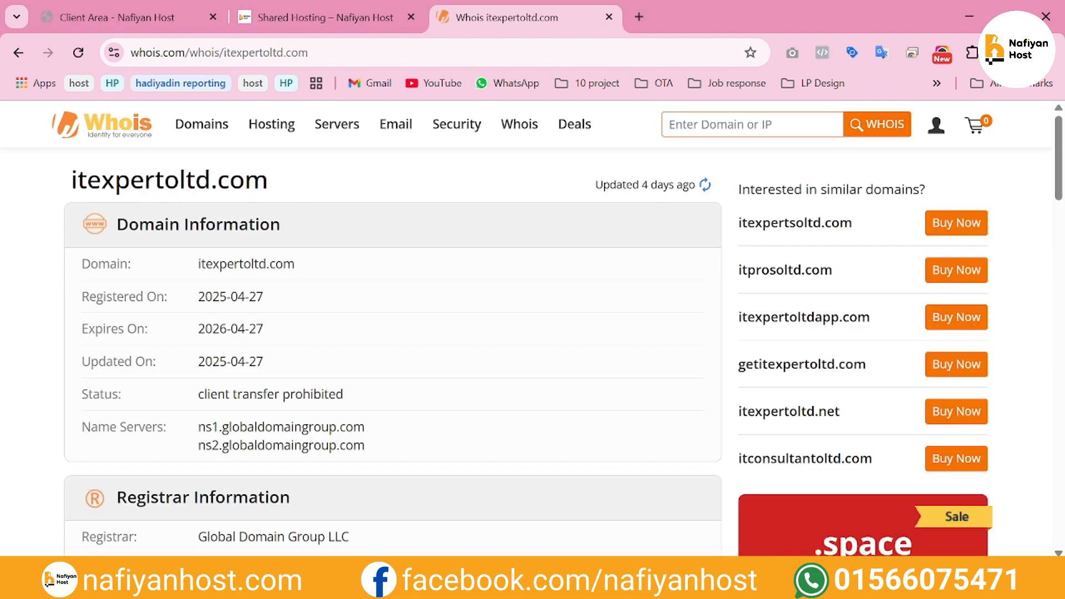
left_click_drag(309, 426, 373, 447)
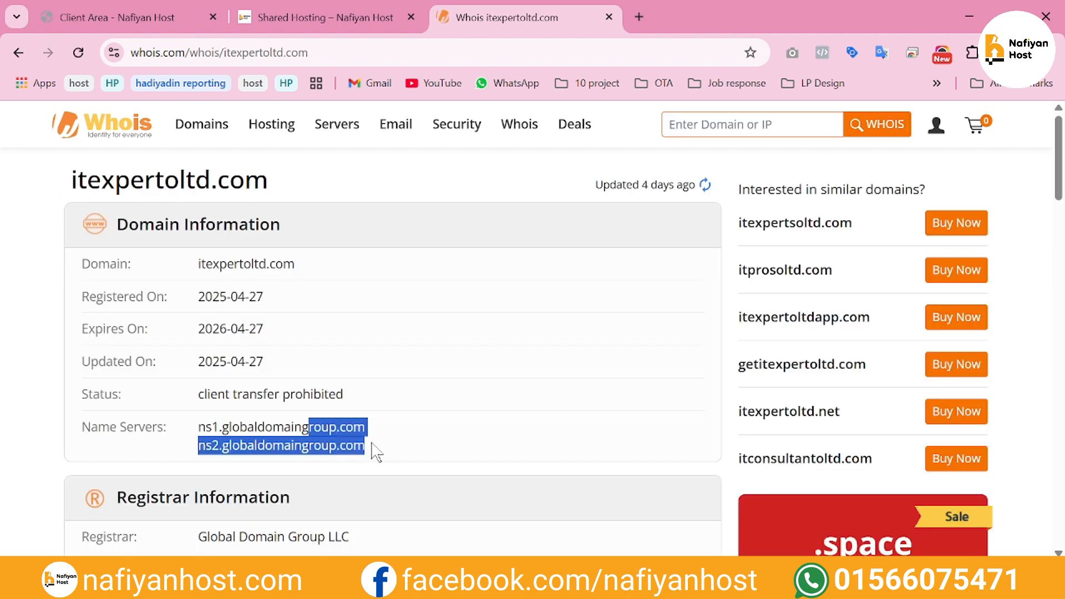
left_click(371, 443)
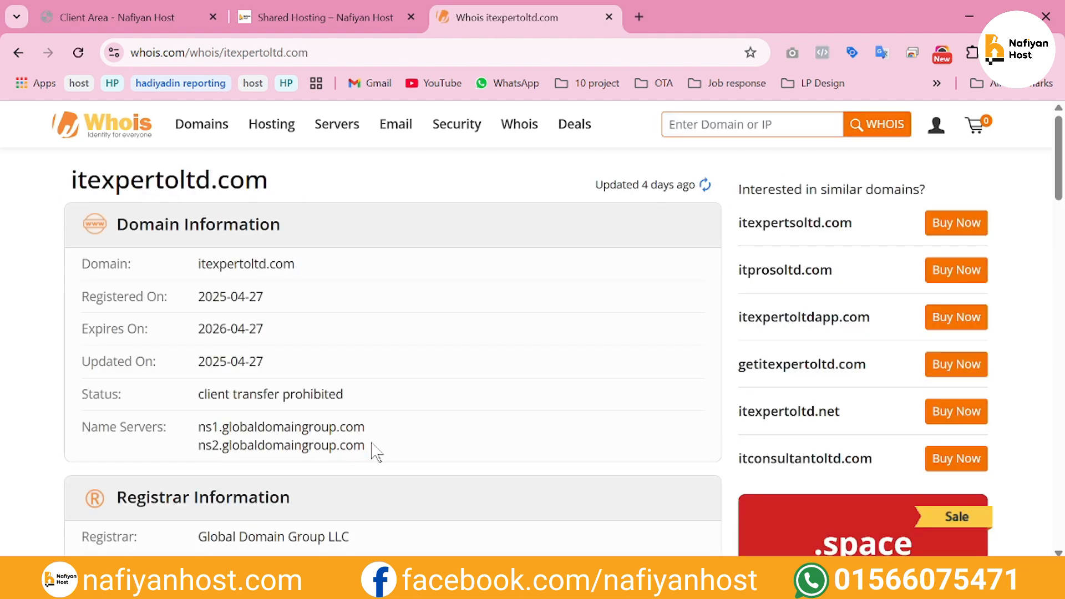
Return to the client area's nameserver settings for itexpertoltd.com and review the saved entries
left_click(362, 10)
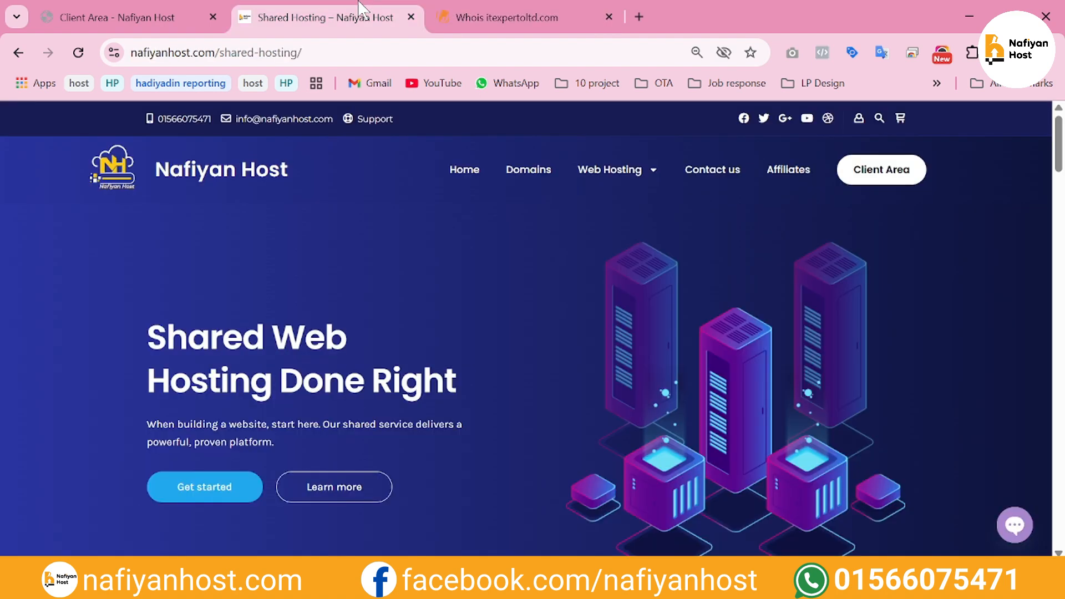
left_click(205, 11)
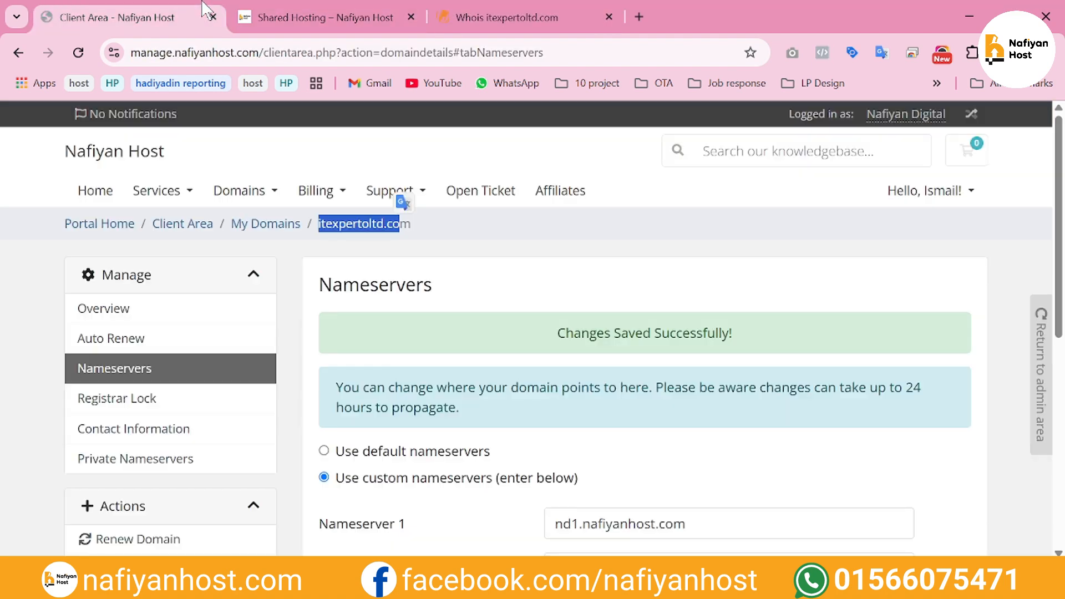
left_click(547, 350)
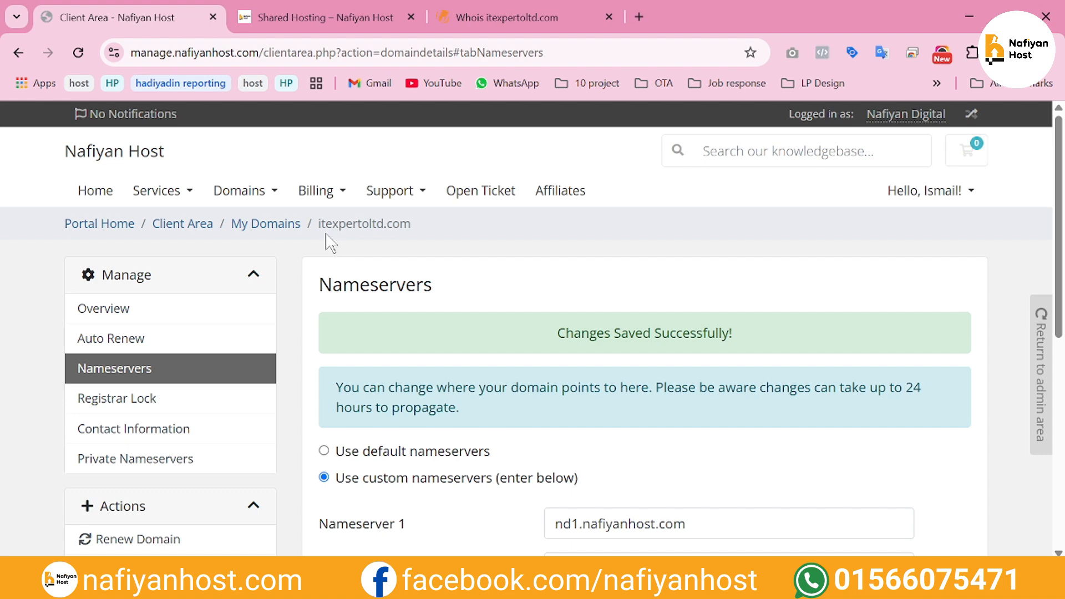
scroll(420, 370, "down", 3)
scroll(420, 370, "down", 3)
scroll(416, 368, "up", 7)
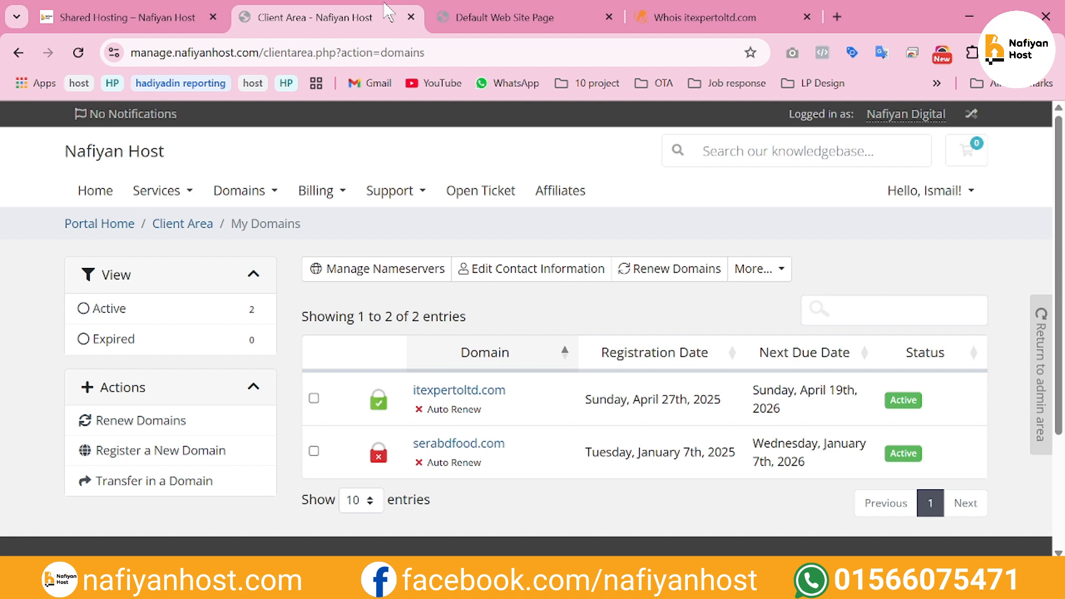
Log in to cPanel for the Shared Hosting - Starter service from the client area and open the Domains tool
left_click(205, 233)
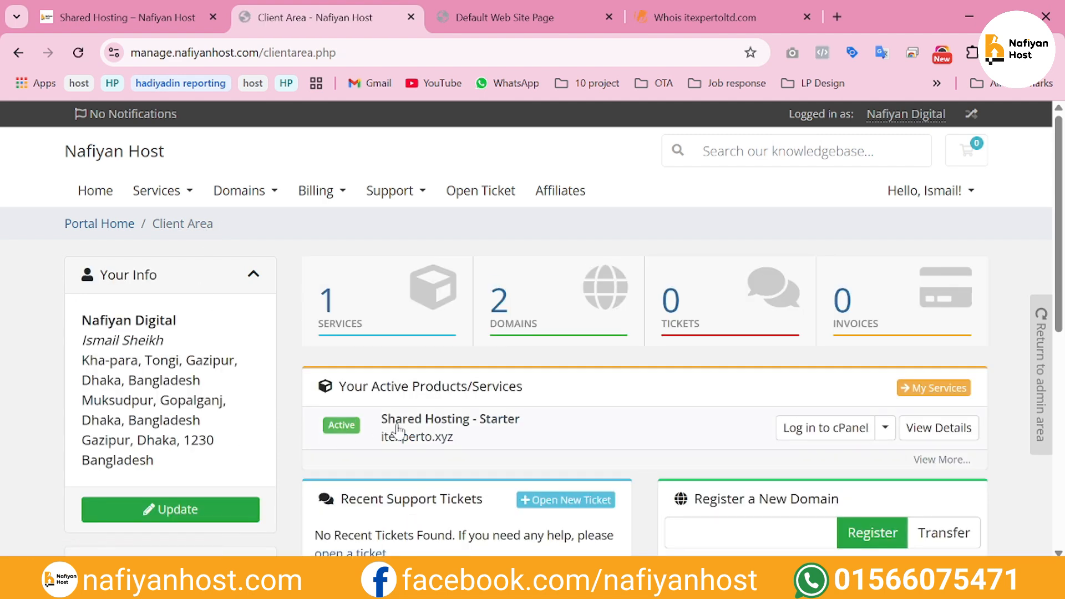
left_click(822, 432)
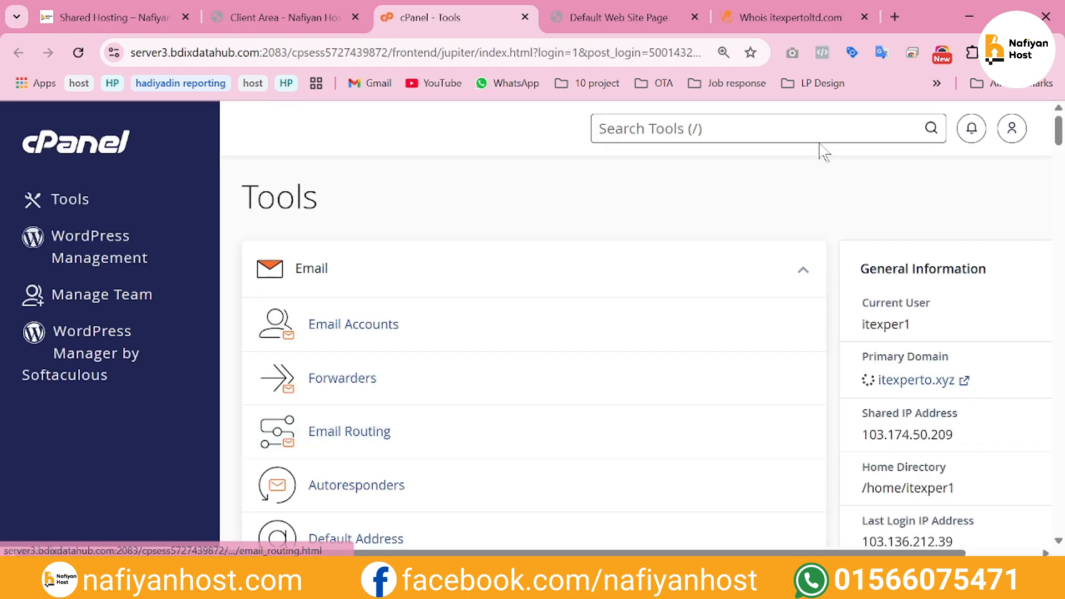
key("slash")
type("d")
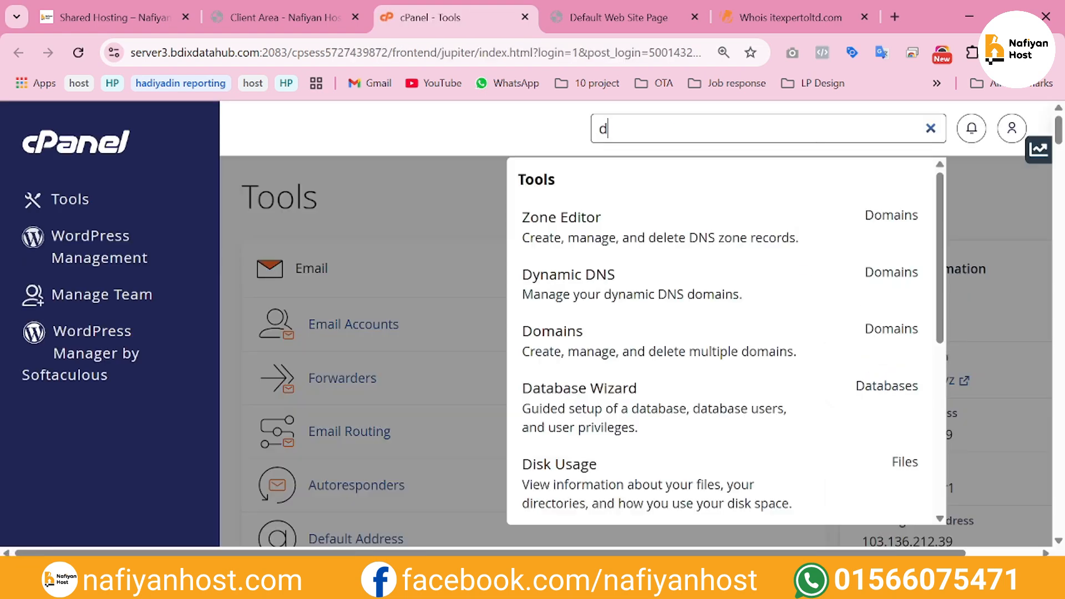
type("omain")
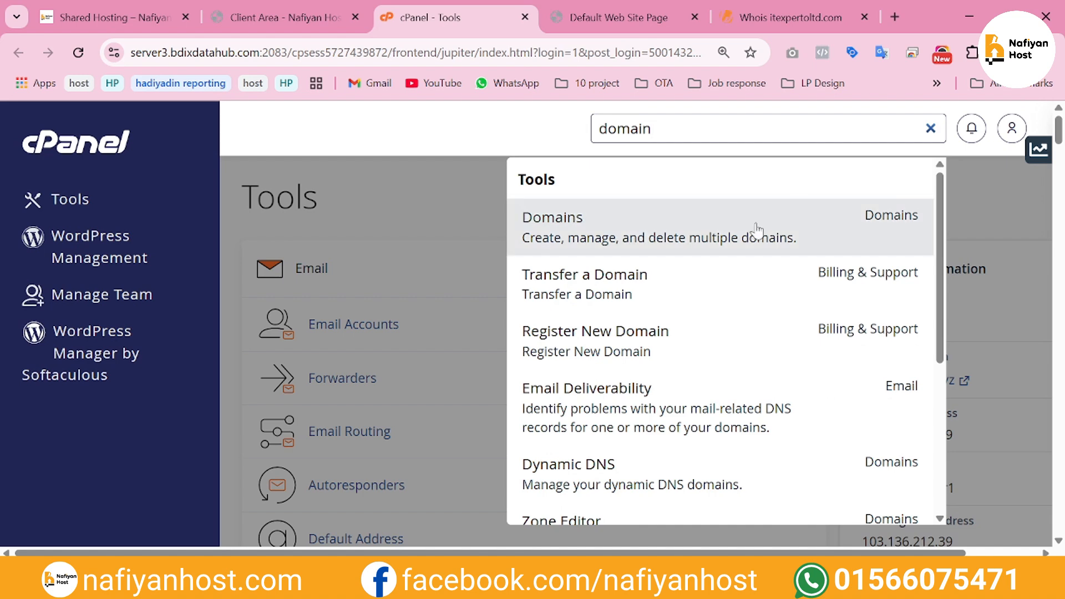
left_click(739, 226)
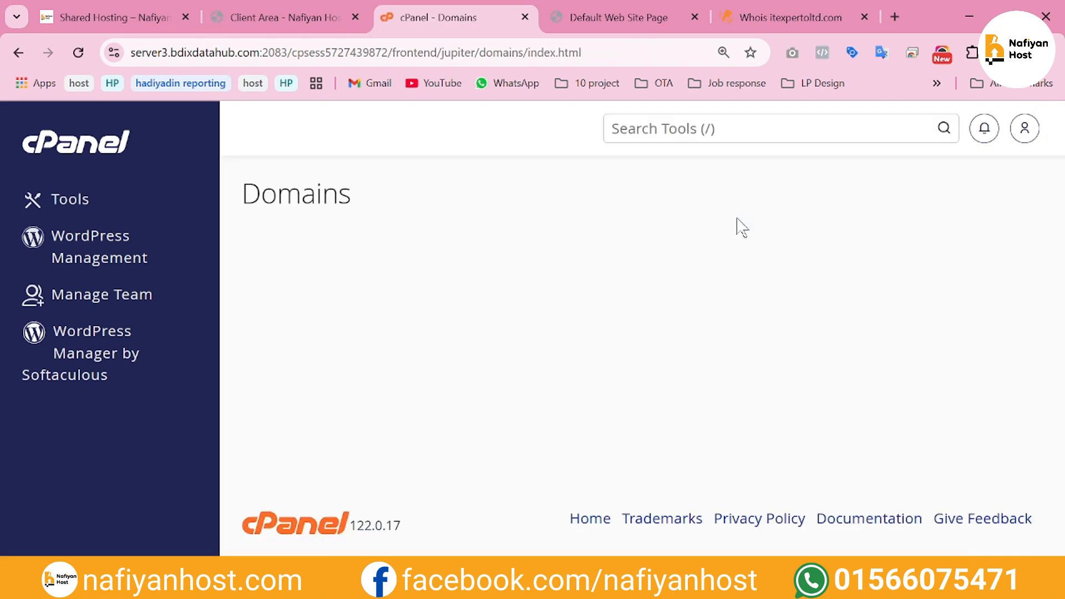
Create the new domain itexpertoltd.com with its own document root, not shared with itexperto.xyz
scroll(741, 226, "down", 1)
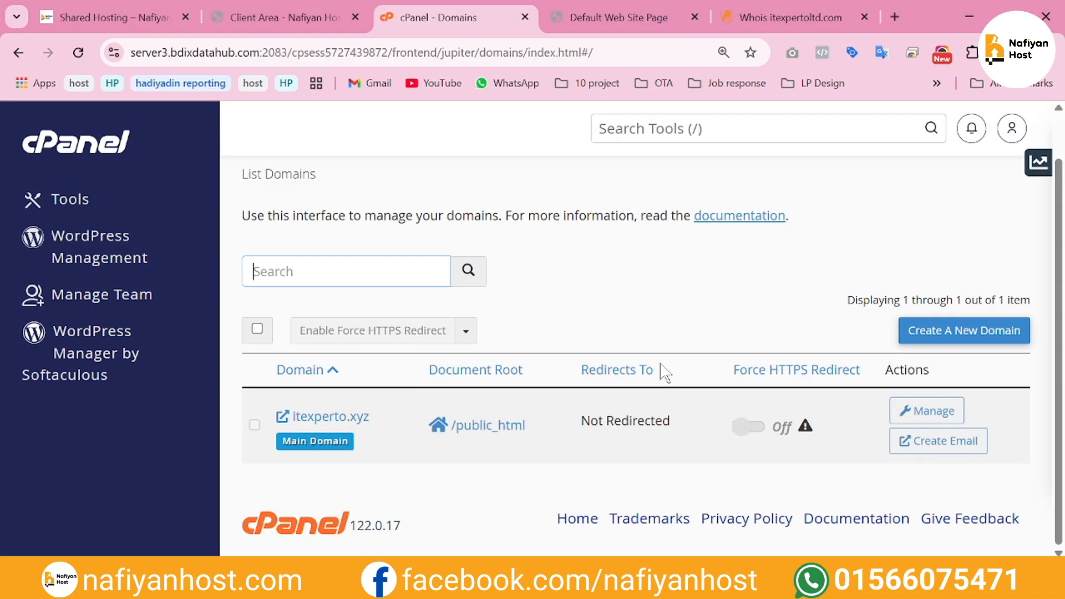
left_click(942, 331)
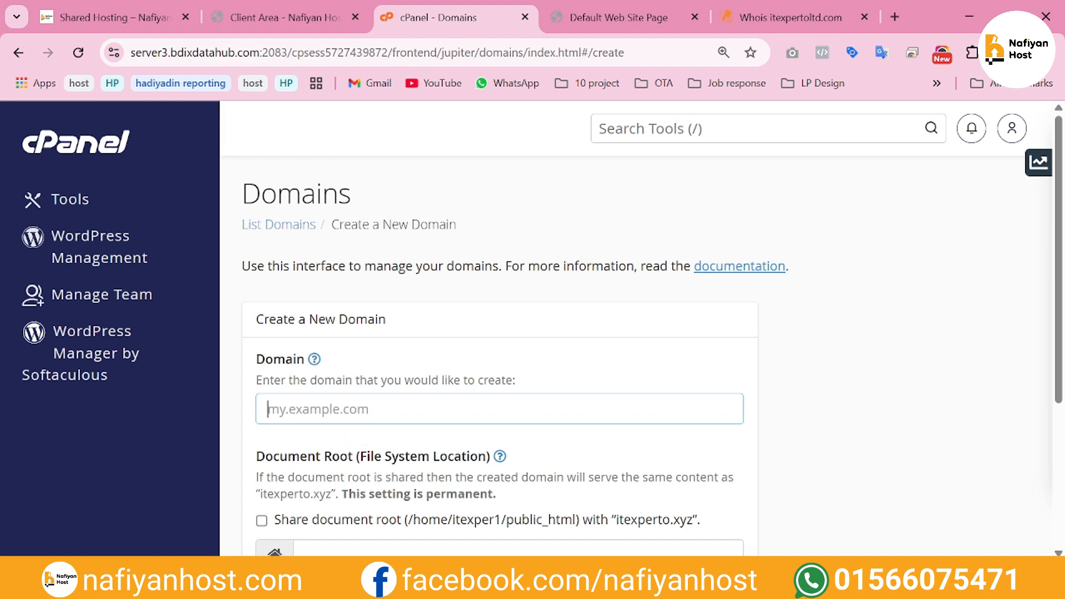
type("itexpertoltd.com")
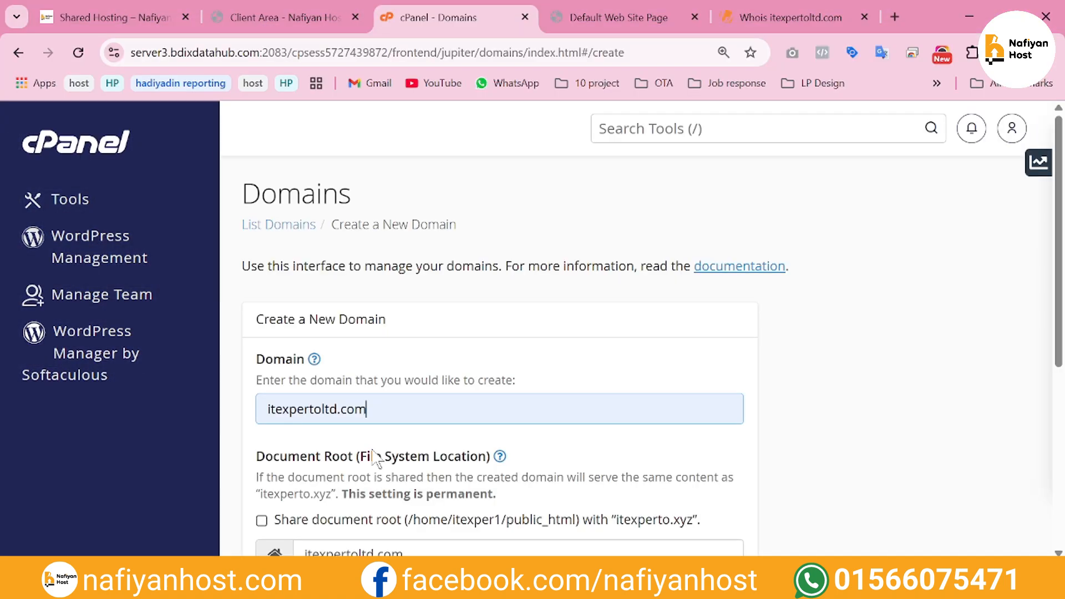
scroll(372, 454, "down", 3)
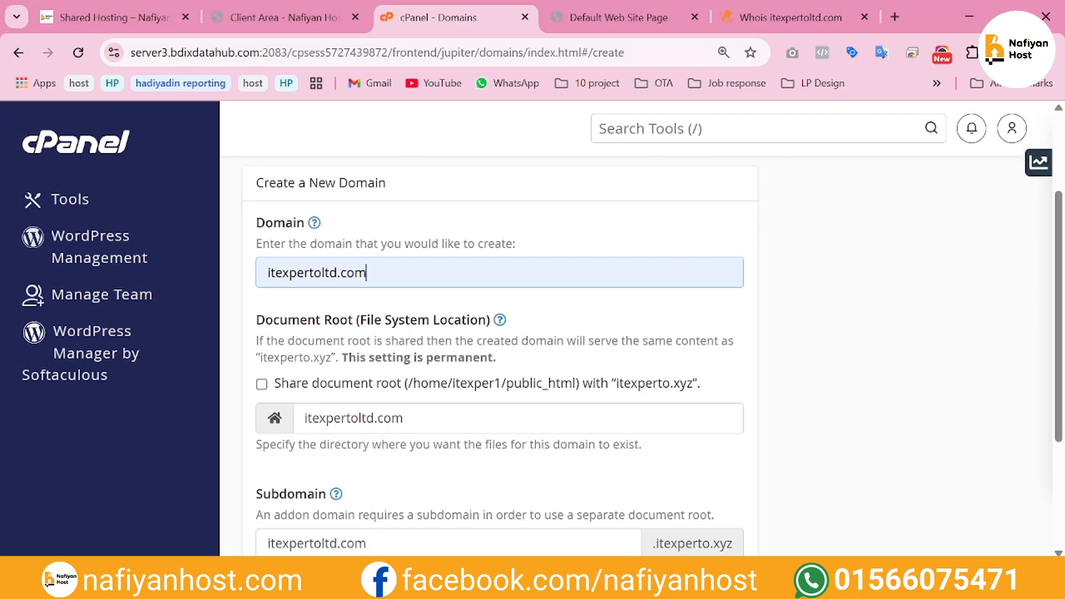
scroll(422, 391, "down", 3)
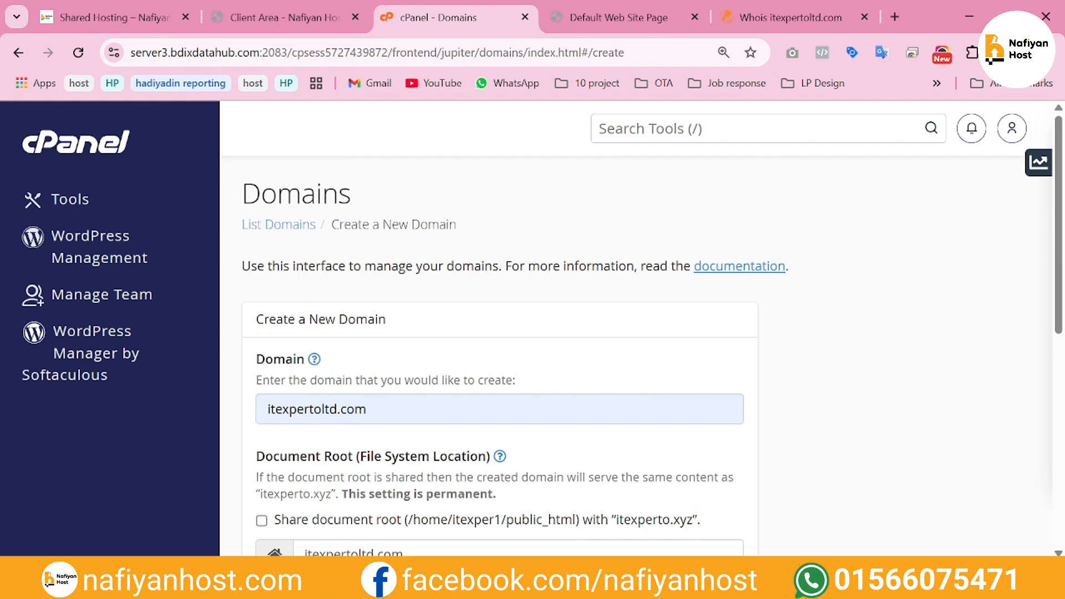
key("Return")
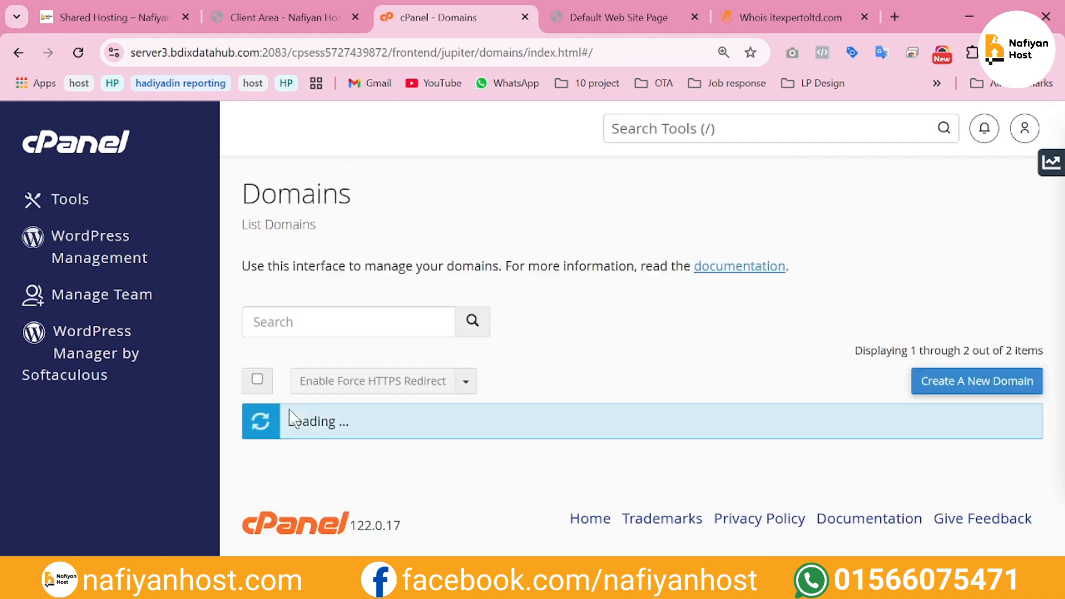
scroll(842, 283, "down", 2)
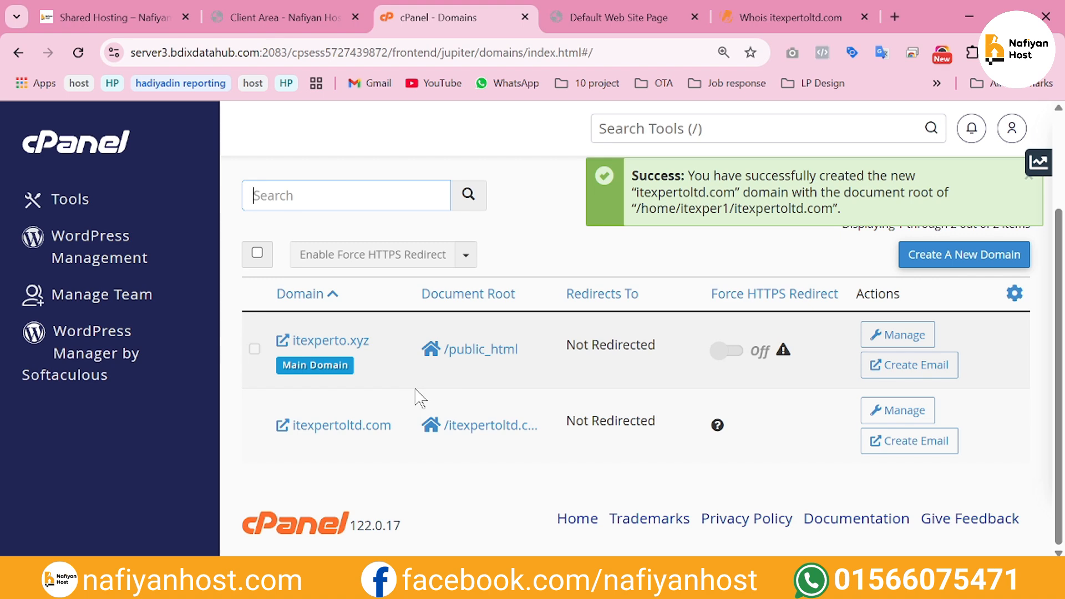
Go to Softaculous WordPress Management and start a new WordPress installation
left_click(101, 347)
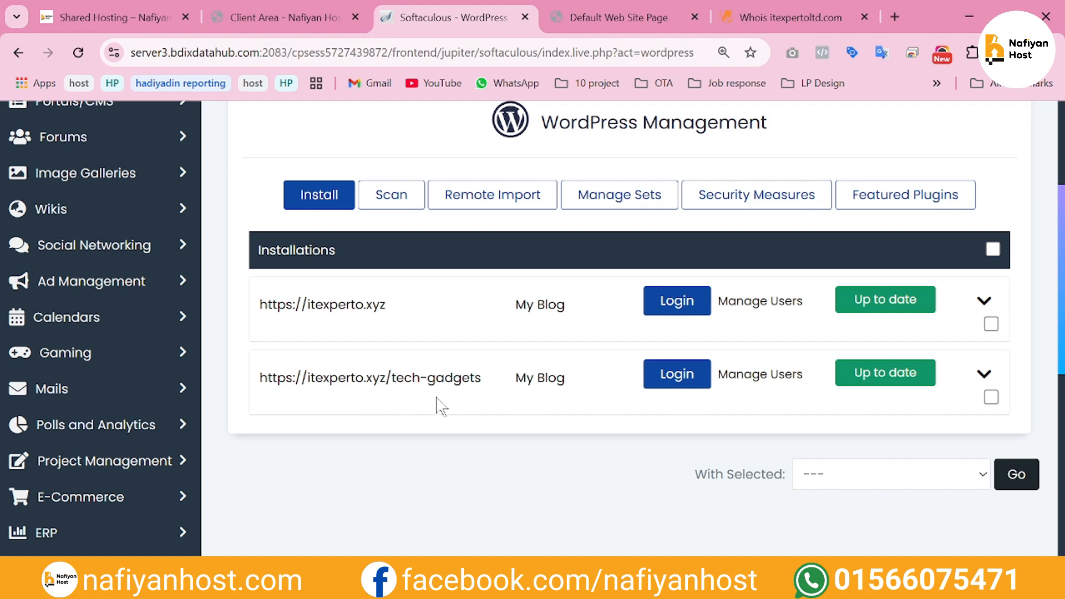
scroll(459, 404, "up", 2)
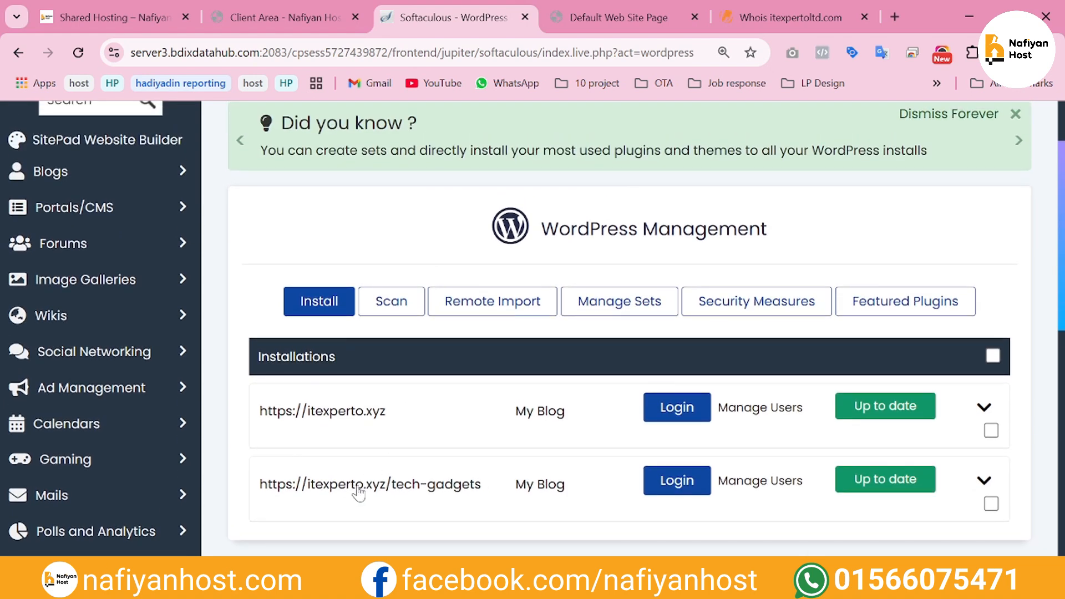
left_click(327, 305)
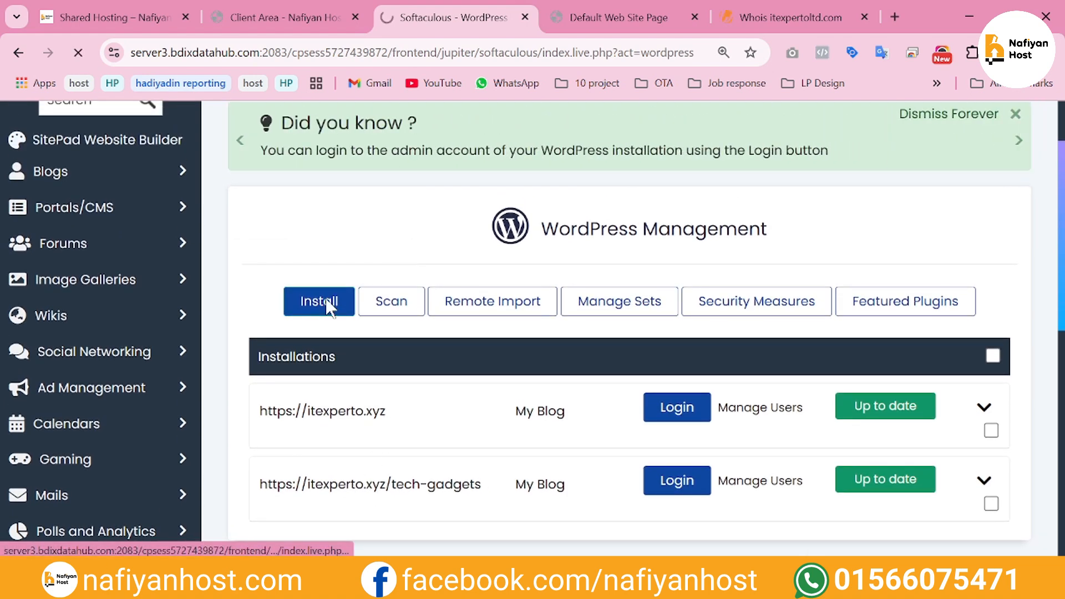
scroll(410, 347, "down", 5)
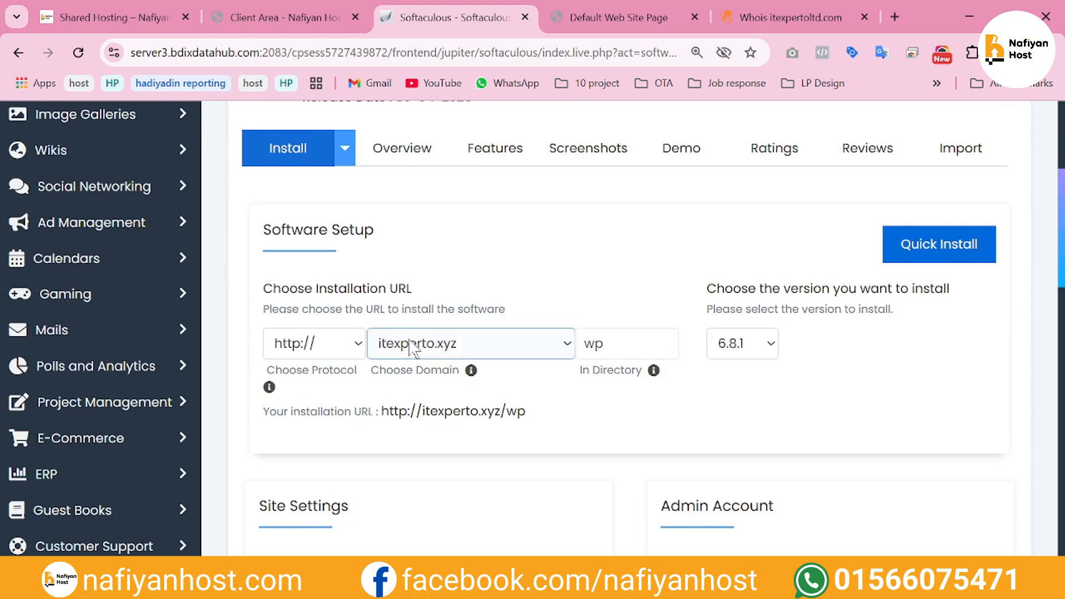
Choose itexpertoltd.com as the installation domain and clear the wp directory so WordPress installs at the domain root
left_click(413, 345)
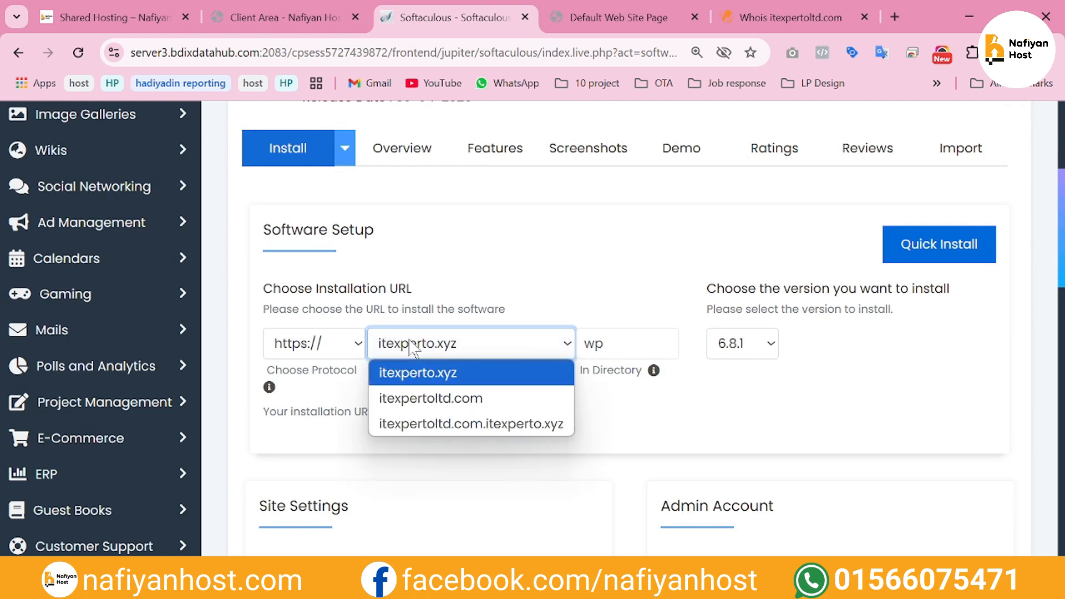
left_click(469, 404)
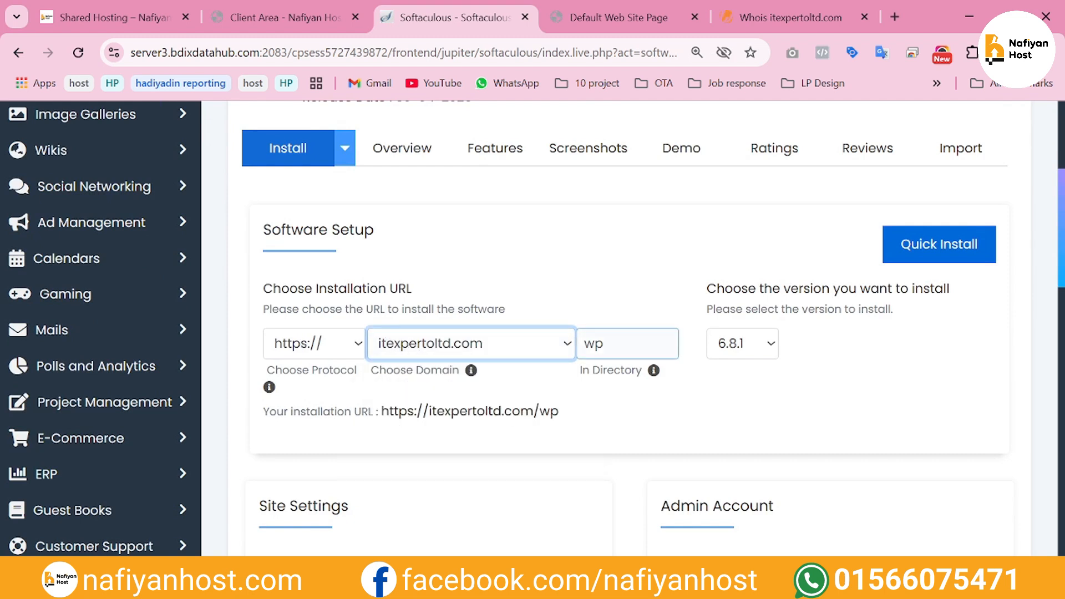
left_click(627, 344)
key("BackSpace")
key("BackSpace")
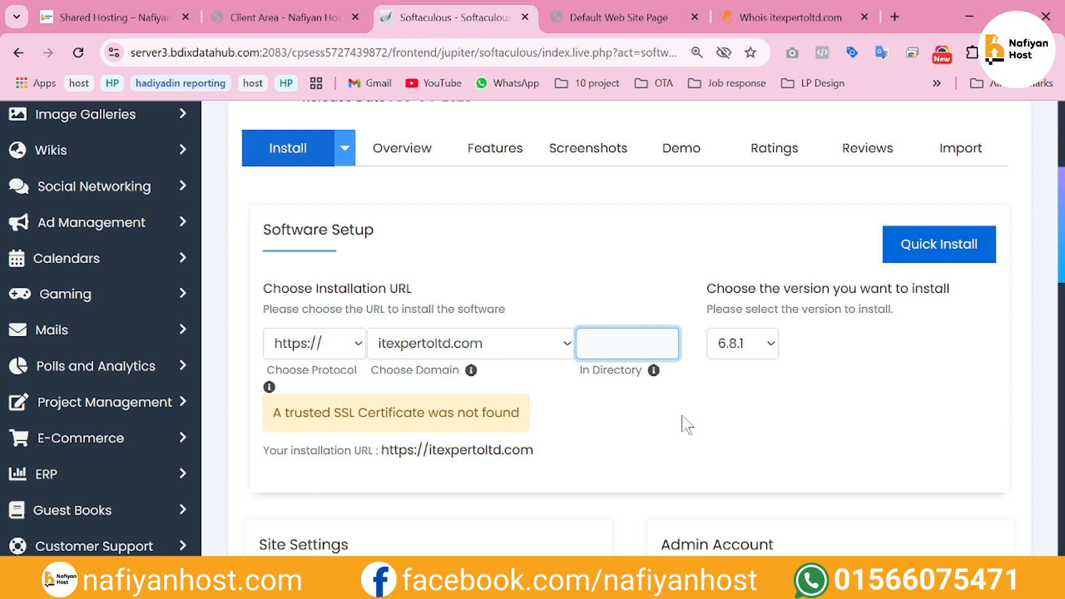
Install WordPress with the default site, admin account and plugin settings, and open the new site's wp-admin address
scroll(686, 425, "down", 6)
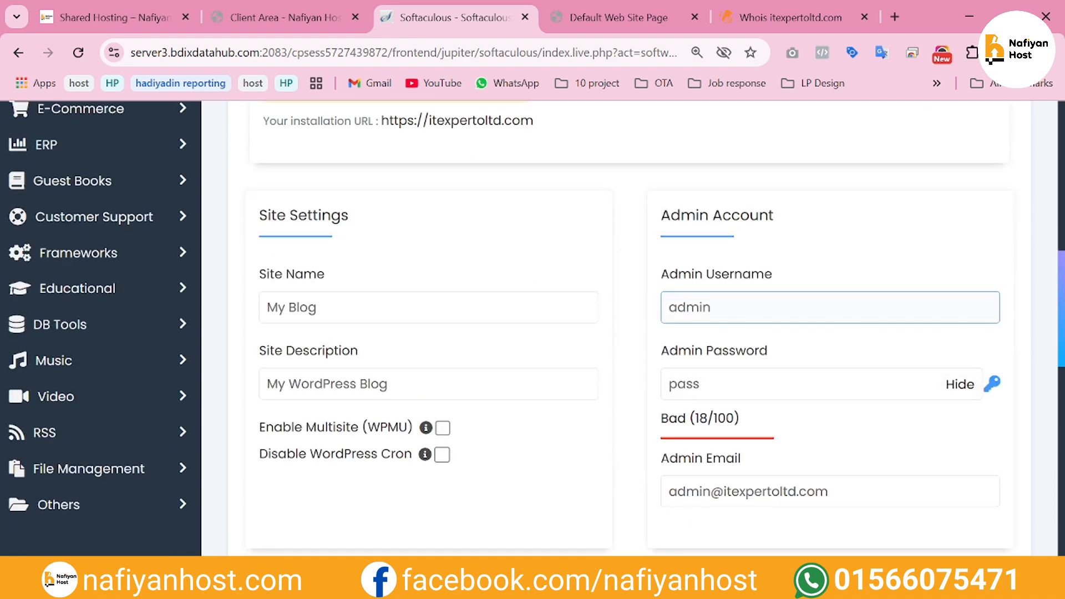
scroll(400, 434, "down", 7)
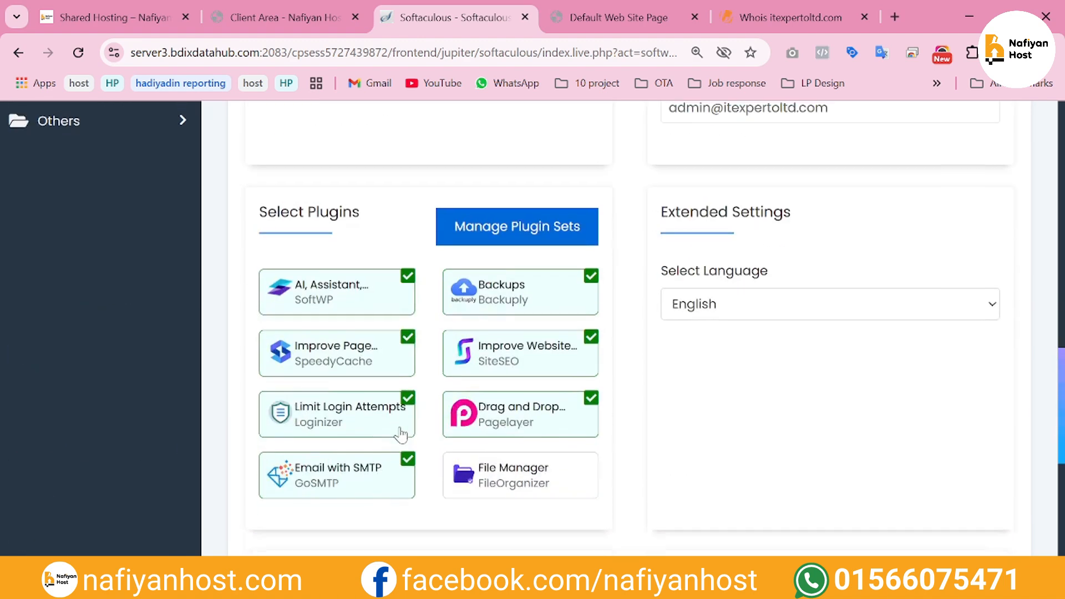
scroll(400, 435, "up", 3)
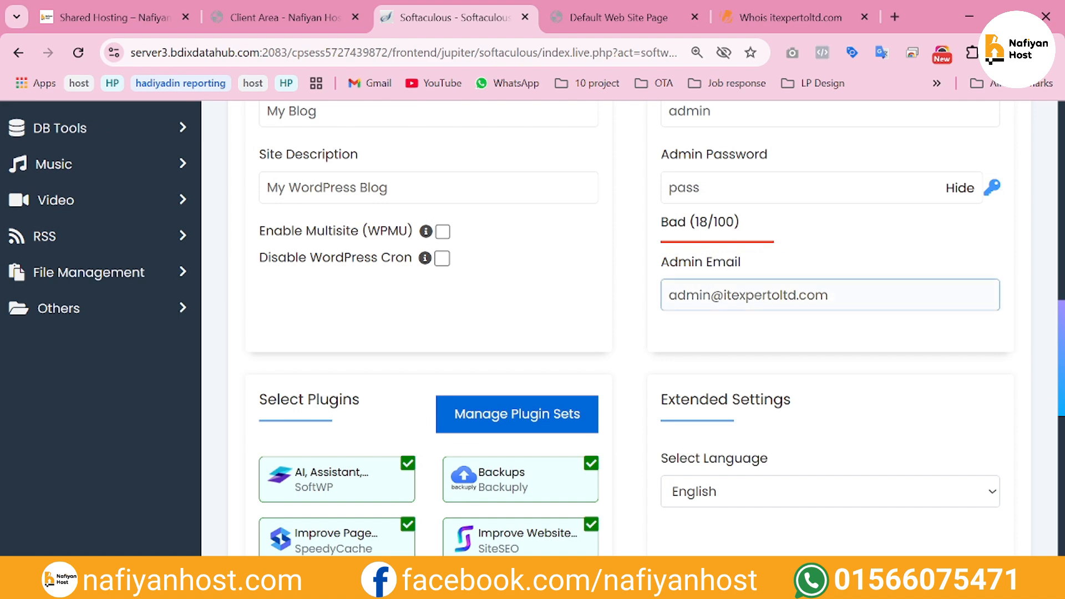
scroll(619, 366, "down", 10)
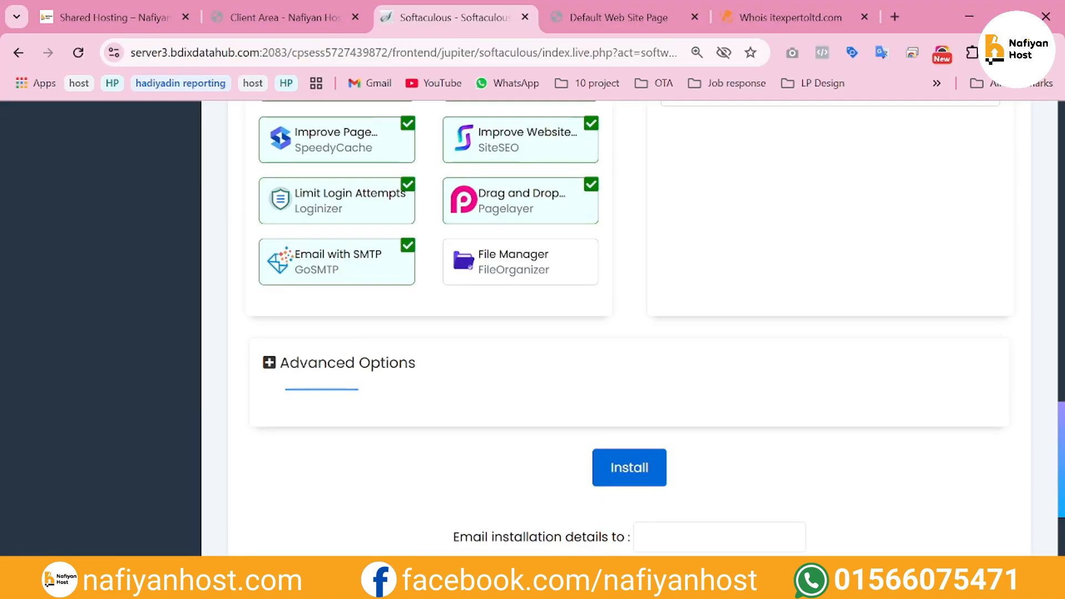
left_click(618, 366)
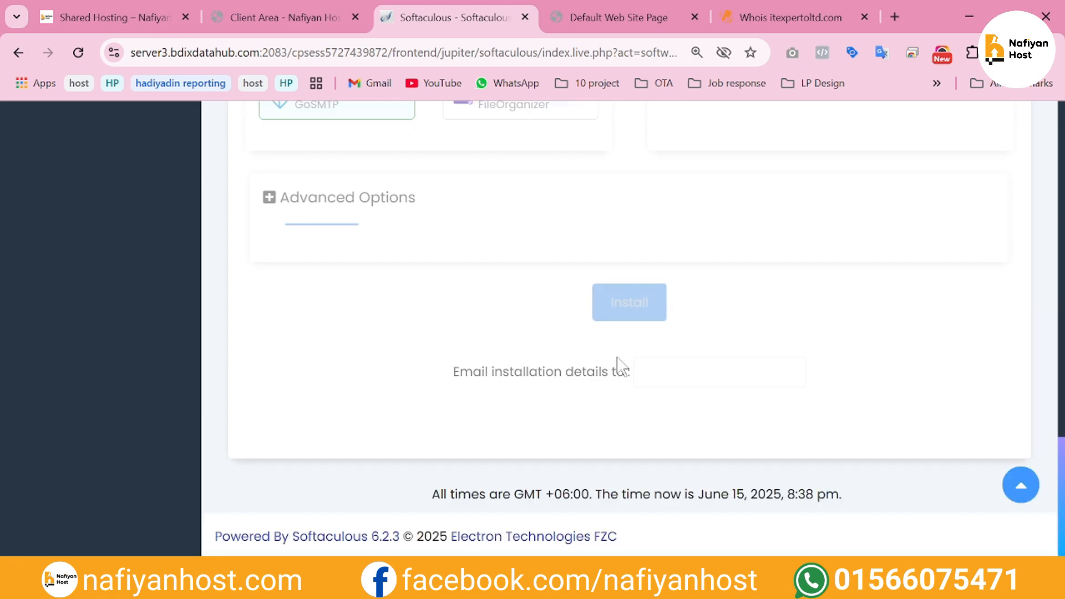
scroll(622, 363, "down", 2)
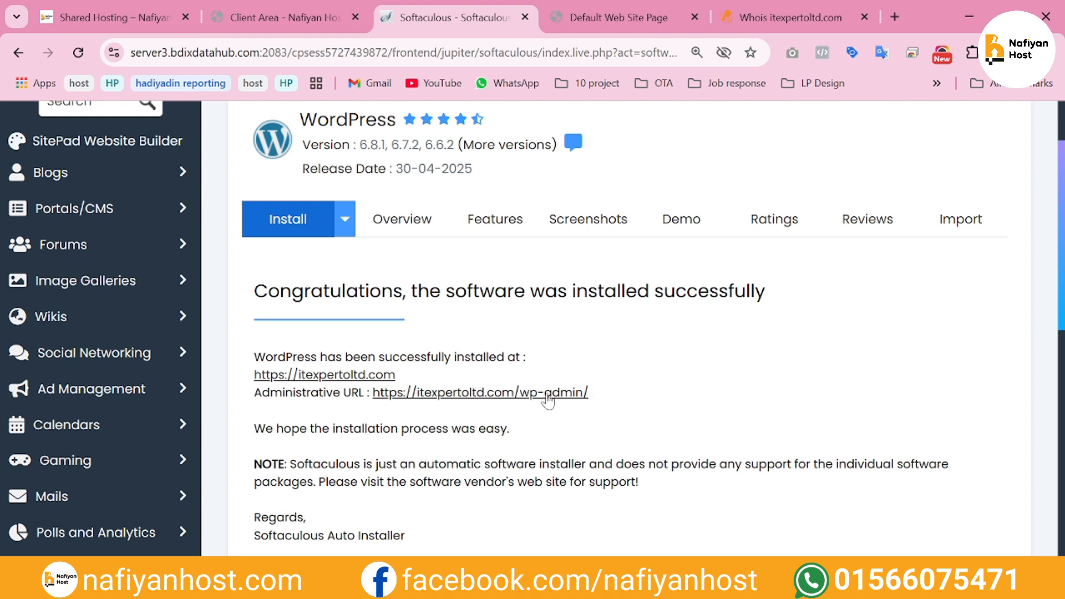
left_click(546, 401)
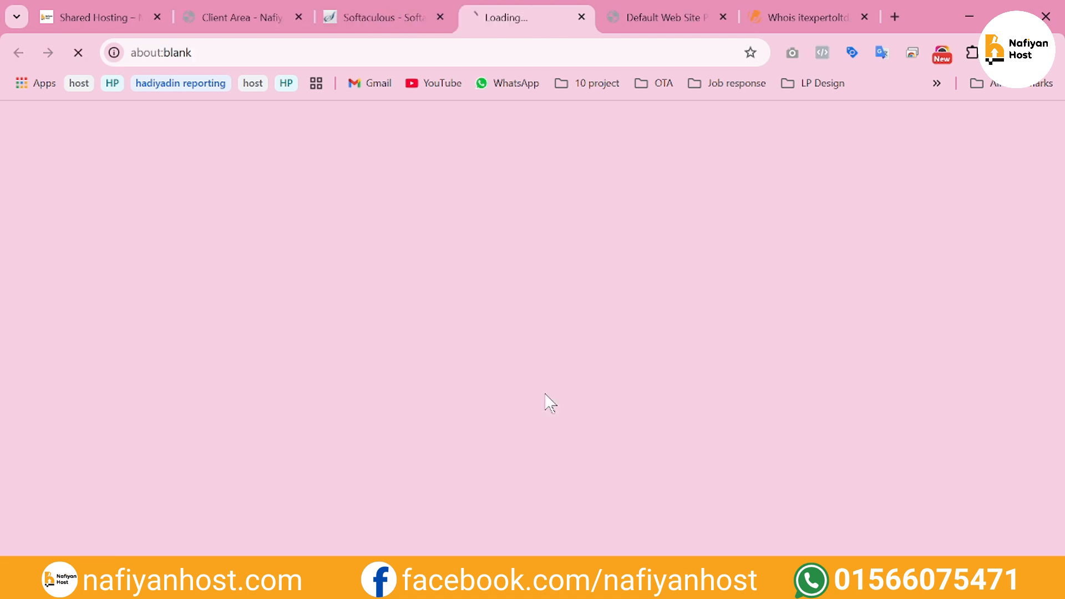